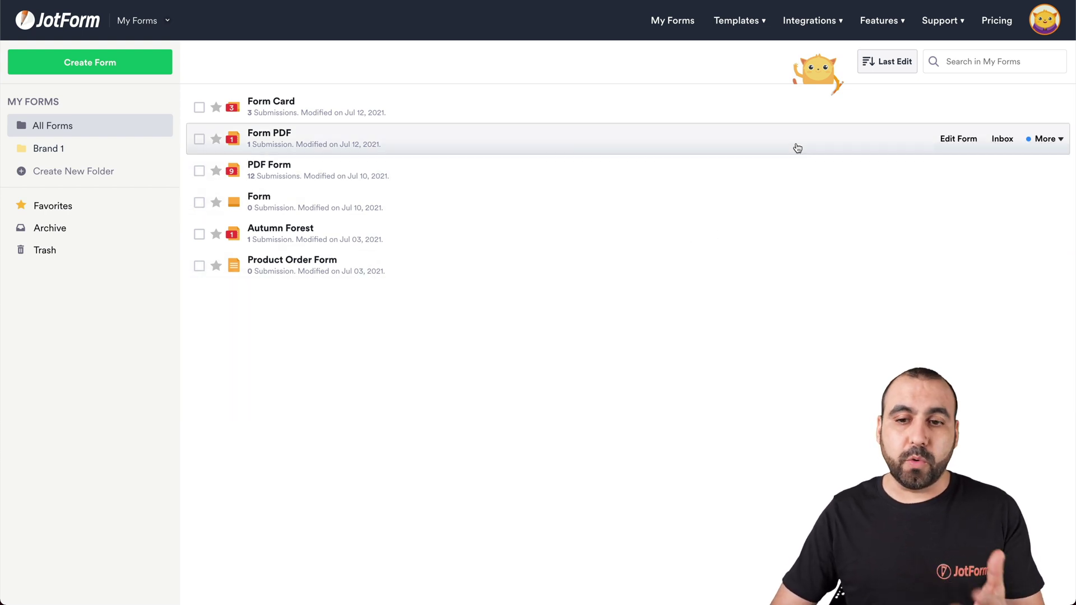
# Step: Create a top-aligned PDF document named Marketing for Form PDF
pyautogui.click(1037, 149)
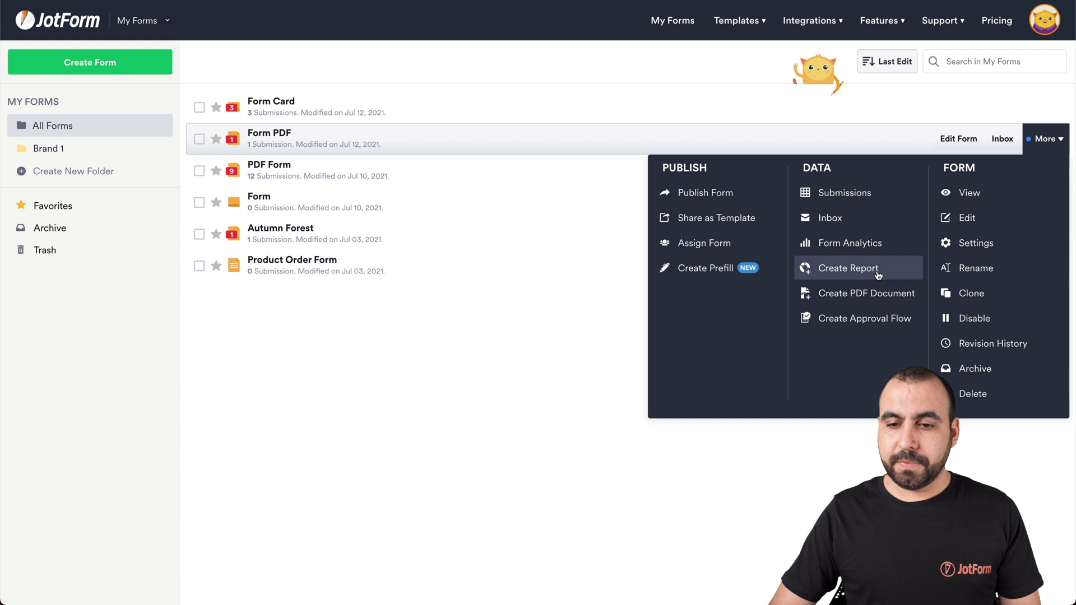
pyautogui.click(853, 303)
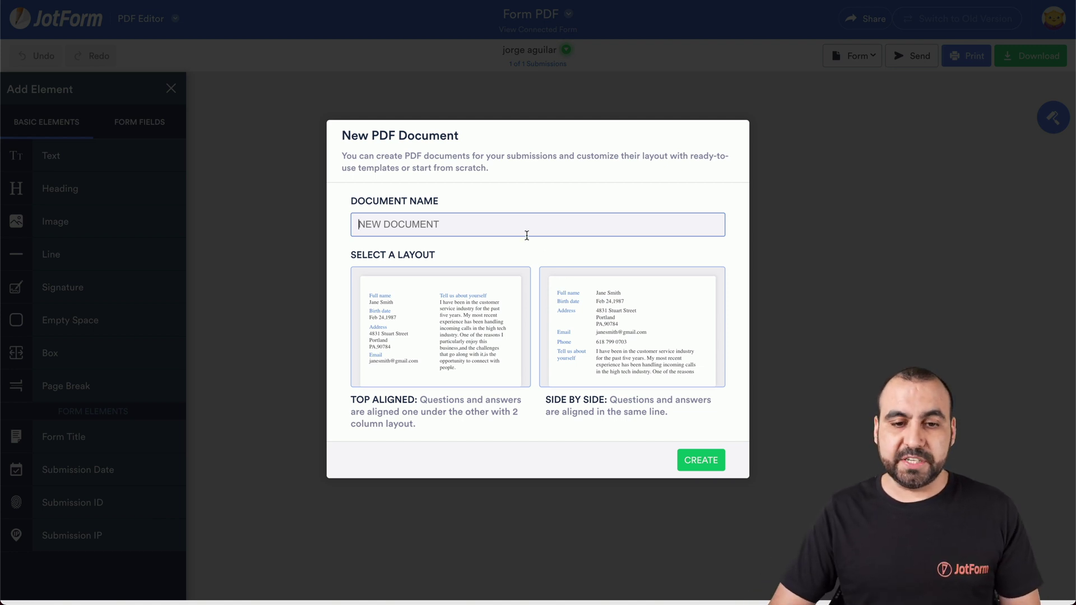
pyautogui.write('Marketing')
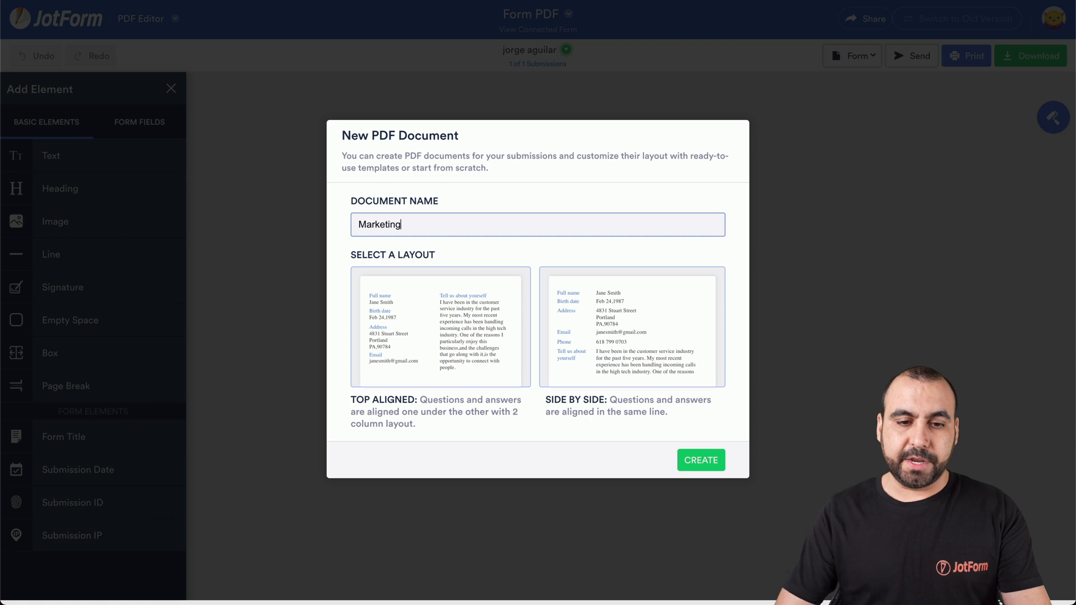
pyautogui.click(465, 311)
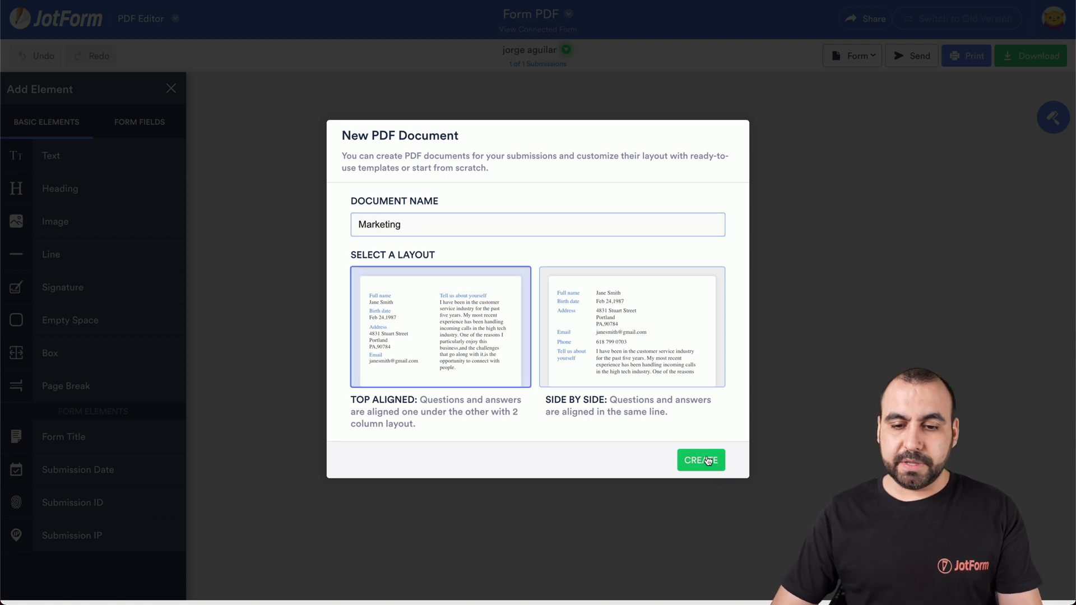
pyautogui.click(707, 460)
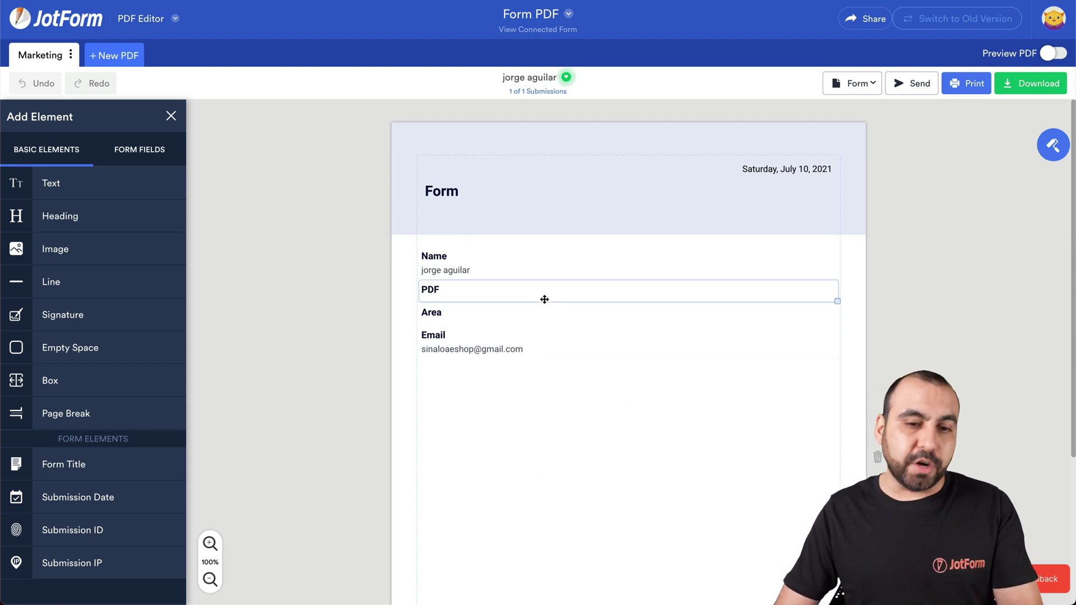
# Step: Change the PDF's heading from Form to Marketing
pyautogui.doubleClick(449, 191)
pyautogui.write('Marketing')
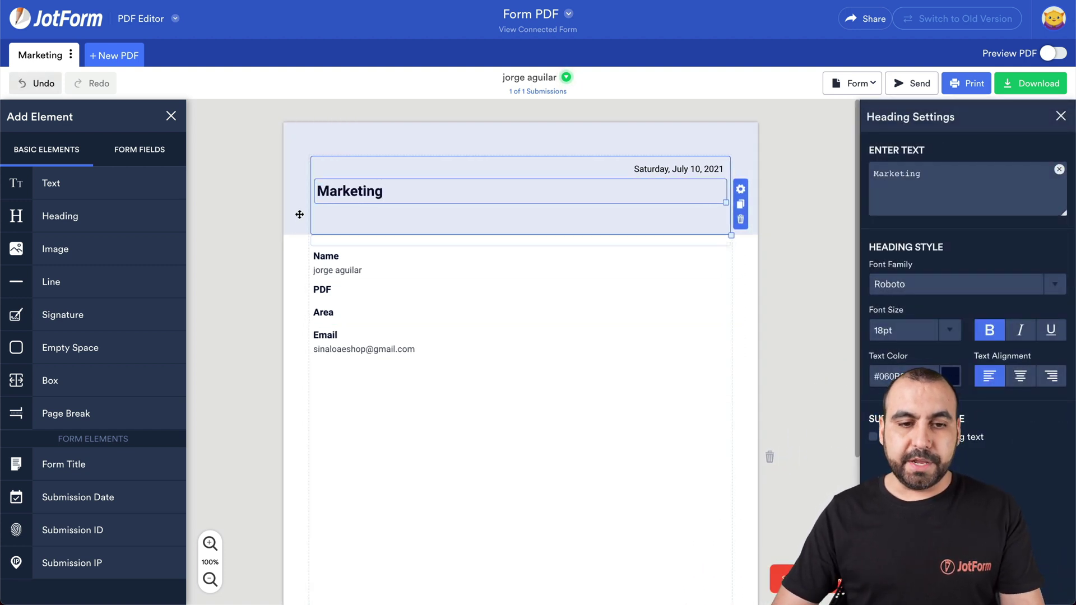
pyautogui.click(299, 215)
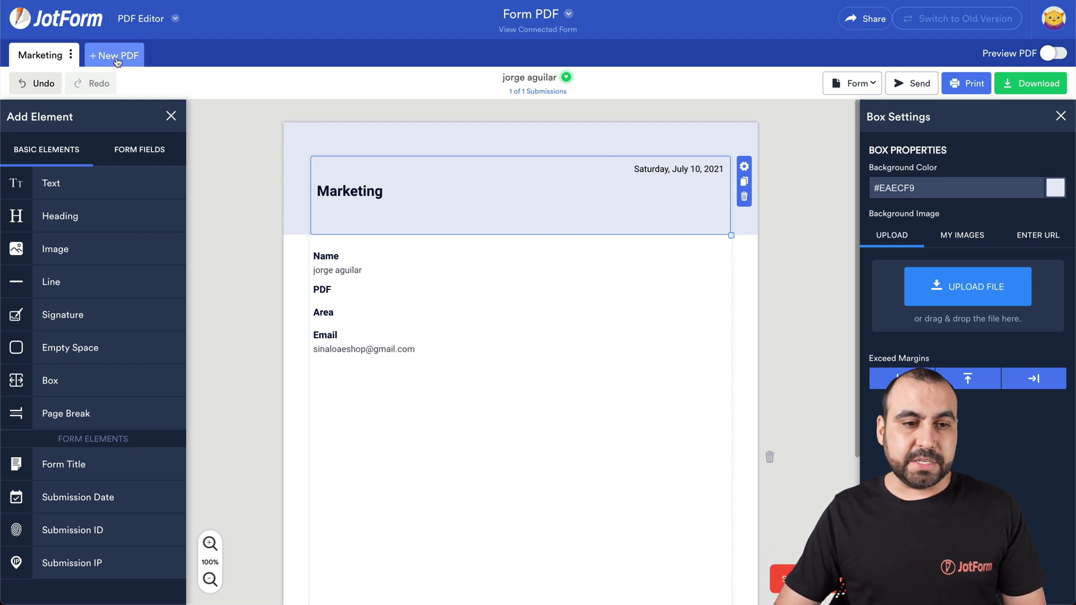
# Step: Add a top-aligned Social Media PDF document and retitle its heading Social Media
pyautogui.click(98, 61)
pyautogui.click(132, 93)
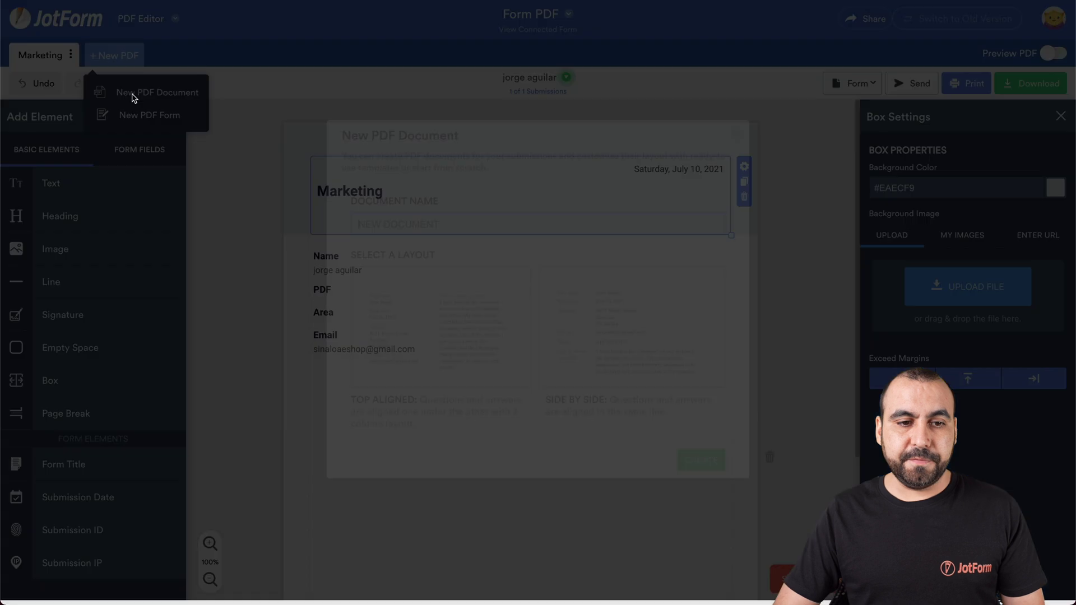
pyautogui.write('Social Media')
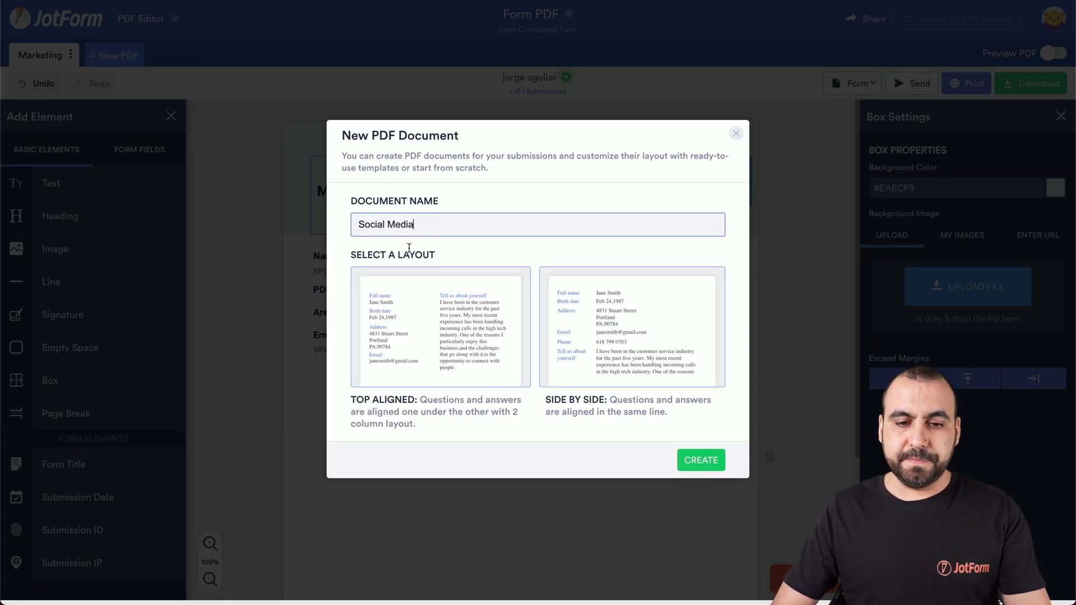
pyautogui.click(421, 308)
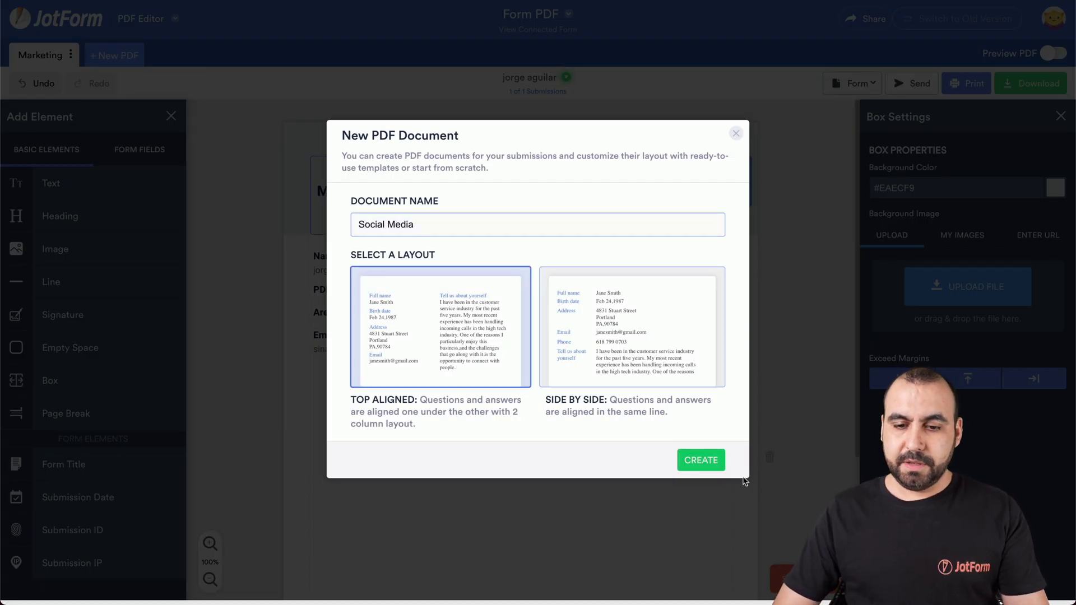
pyautogui.click(713, 463)
pyautogui.click(452, 190)
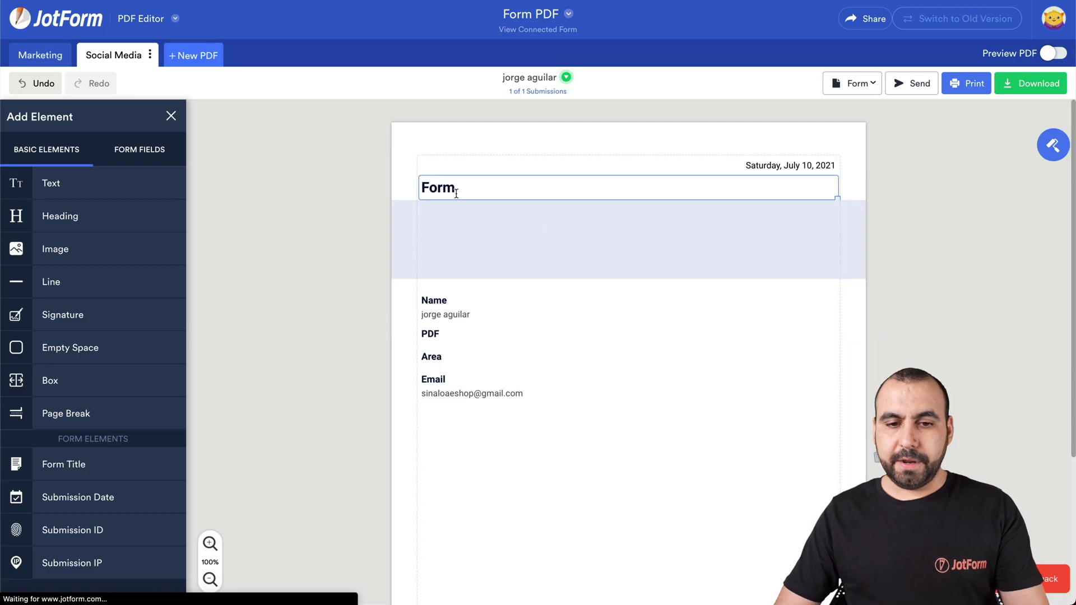
pyautogui.doubleClick(448, 190)
pyautogui.write('Social Media')
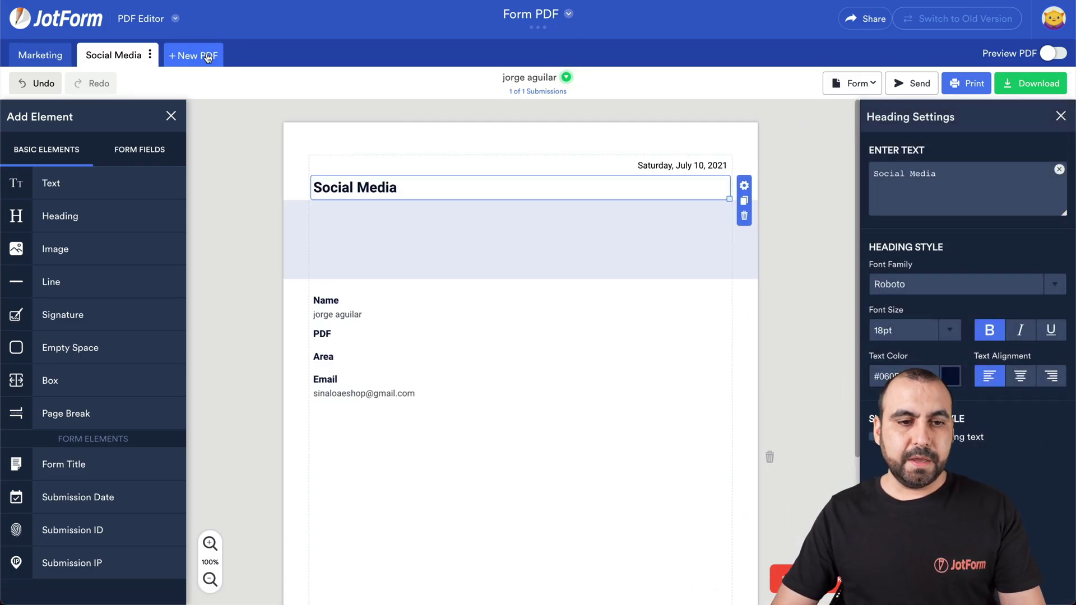
# Step: Add a top-aligned Email Marketing PDF with heading Email Marketing, then return to My Forms
pyautogui.click(207, 56)
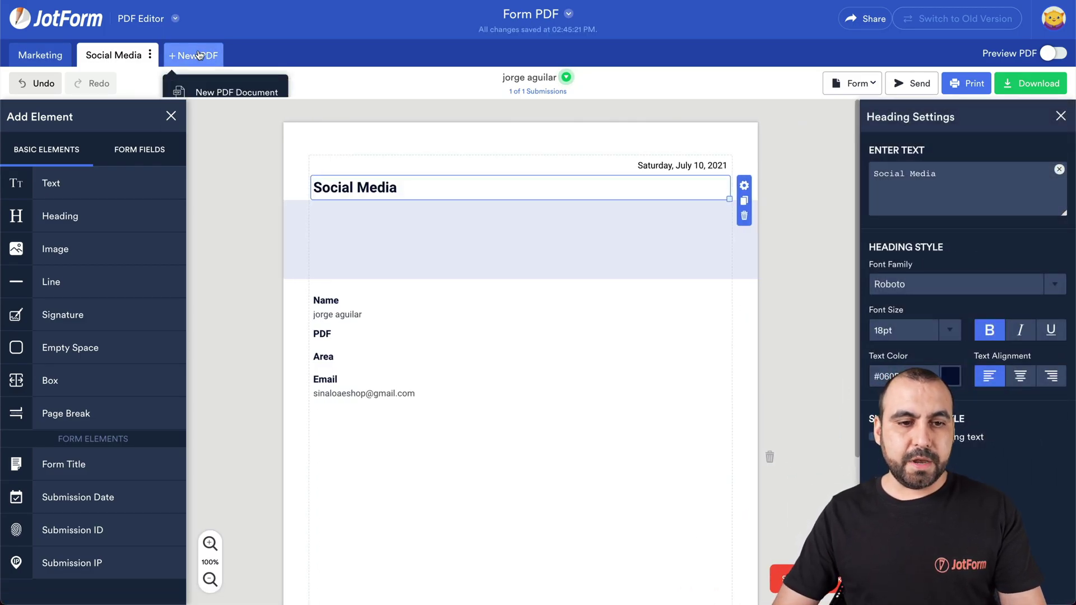
pyautogui.click(223, 92)
pyautogui.click(408, 219)
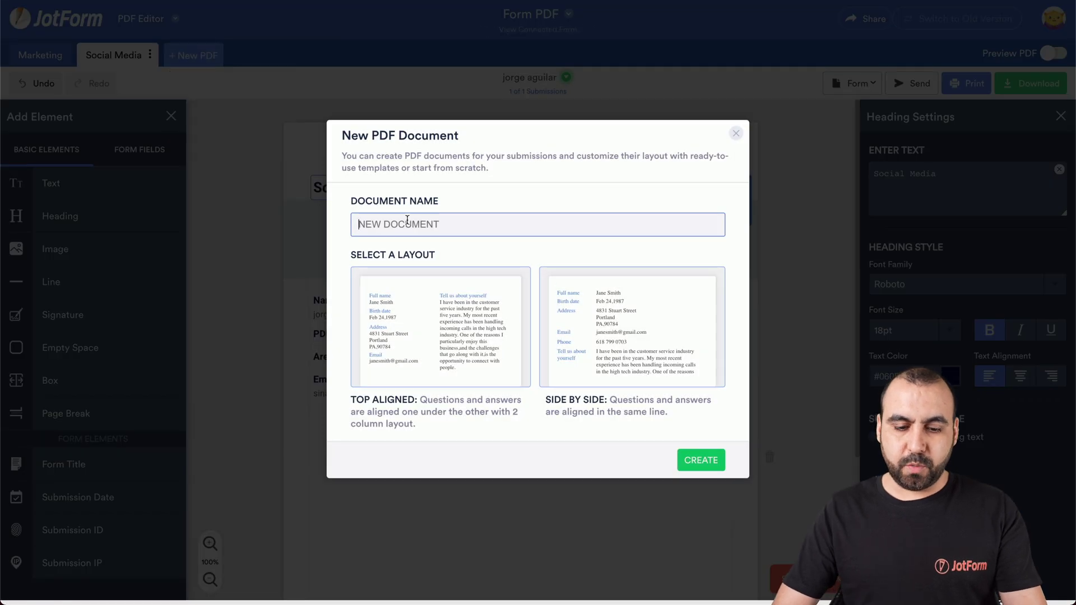
pyautogui.write('Email Marketing')
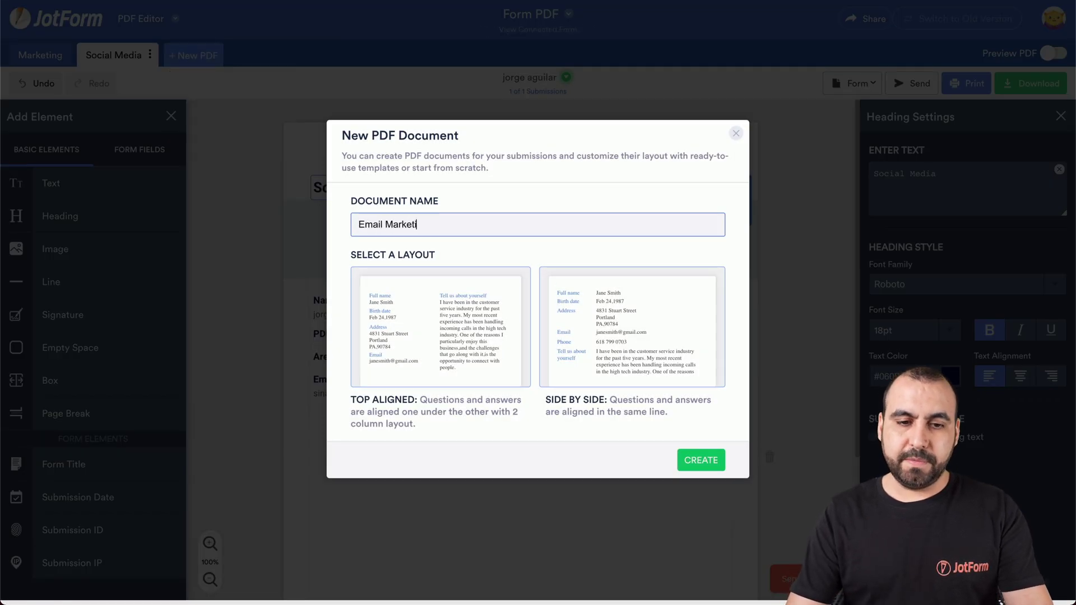
pyautogui.click(462, 335)
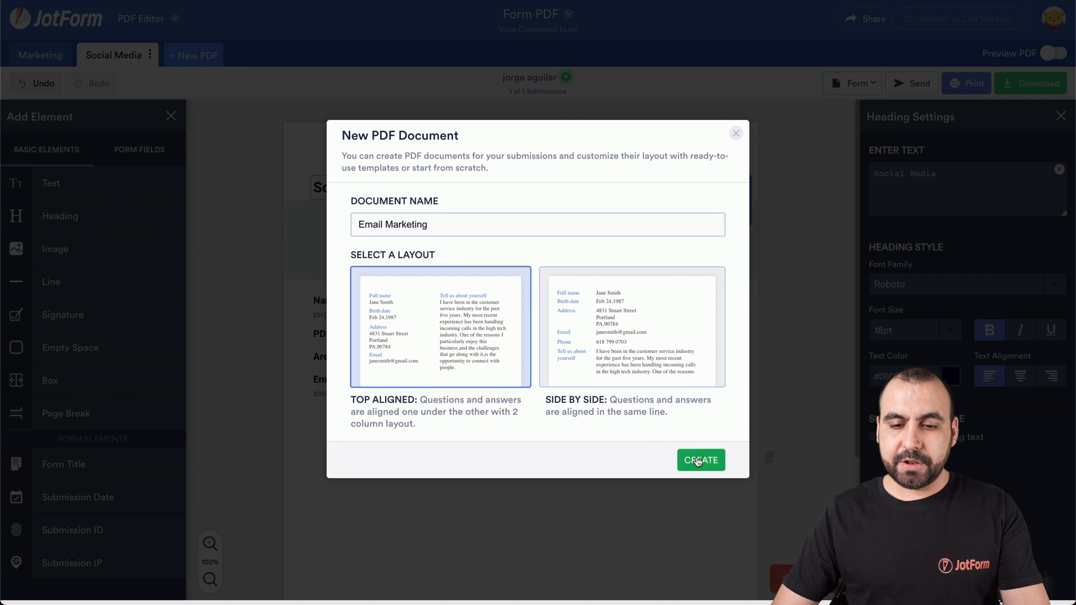
pyautogui.click(697, 458)
pyautogui.doubleClick(341, 209)
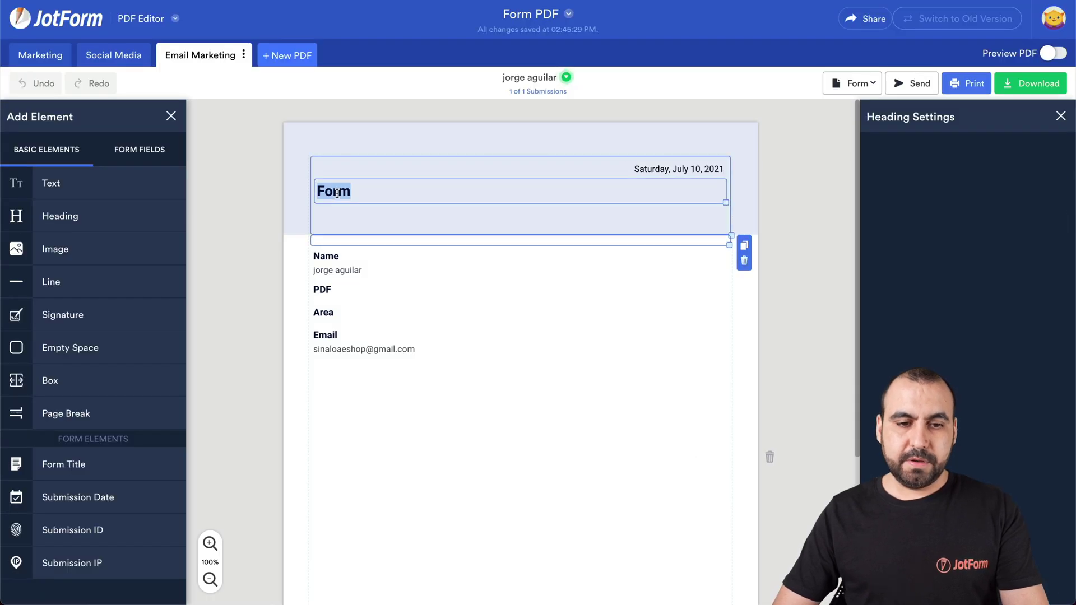
pyautogui.write('Email Marketing')
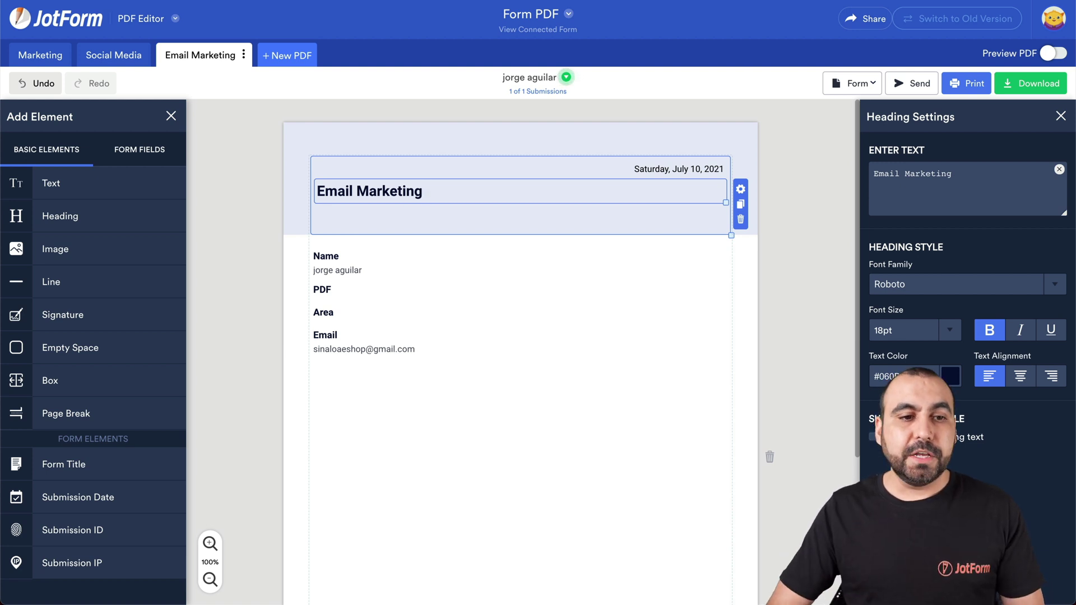
pyautogui.click(75, 15)
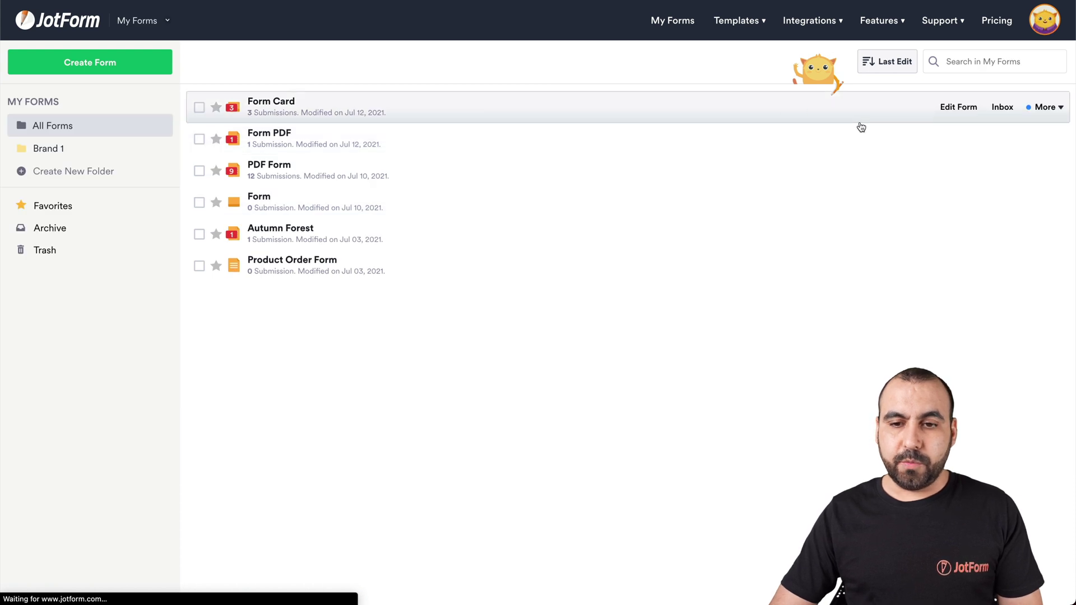
# Step: Open Form PDF in the Form Builder
pyautogui.click(836, 112)
pyautogui.click(835, 147)
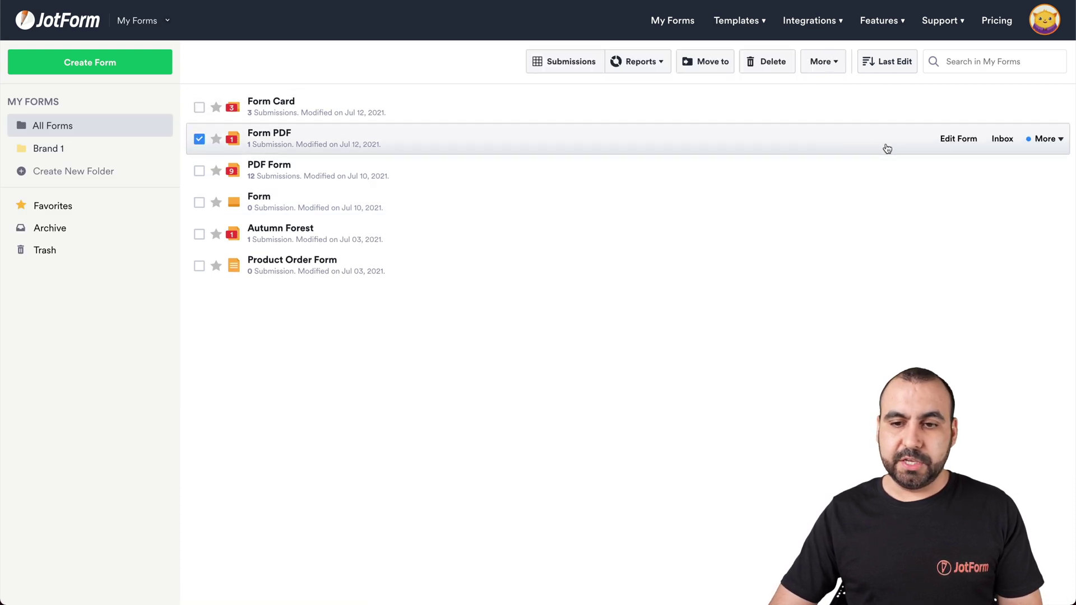
pyautogui.click(960, 141)
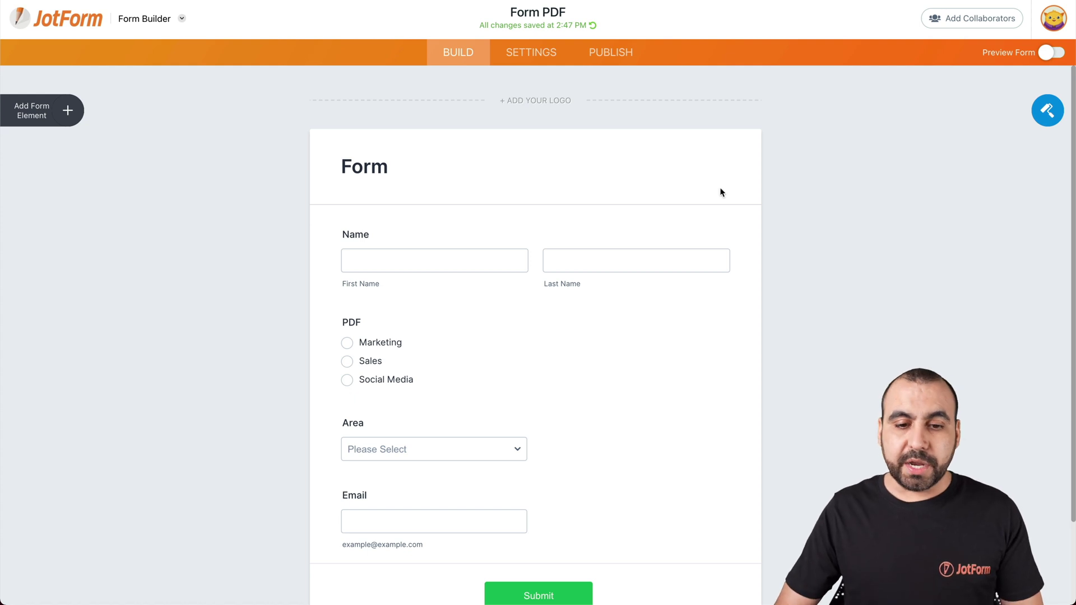
# Step: Rename the PDF field's Sales option to Email Marketing
pyautogui.click(512, 336)
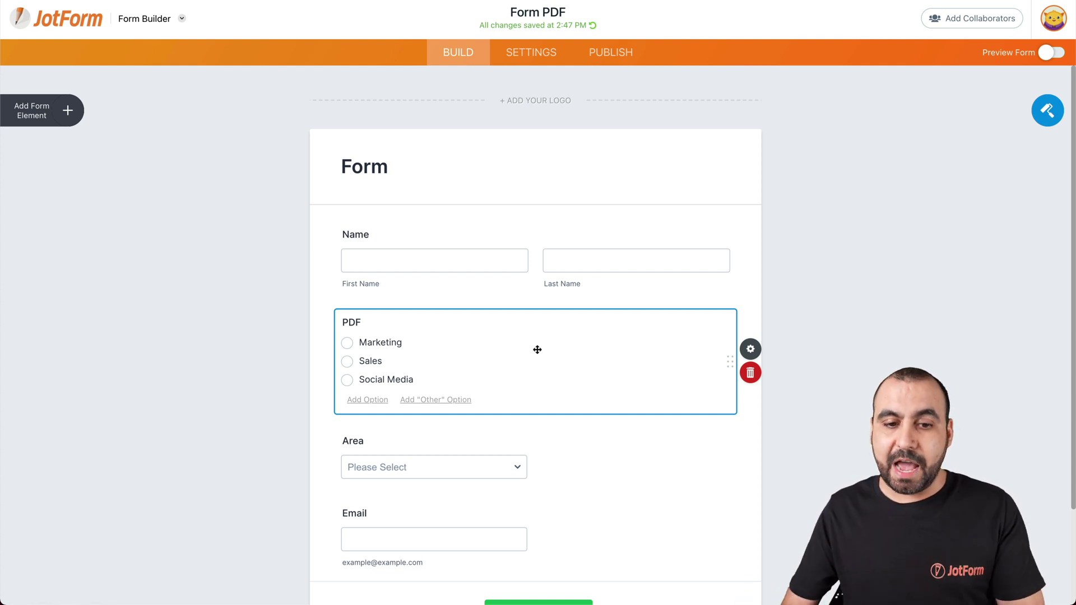
pyautogui.moveTo(395, 343)
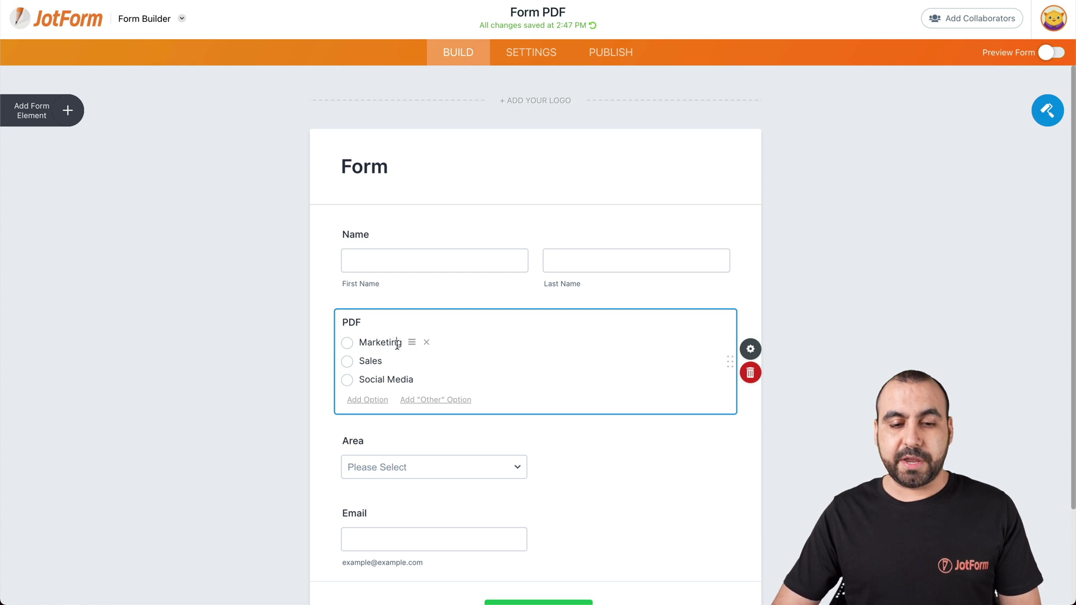
pyautogui.doubleClick(376, 361)
pyautogui.write('Email')
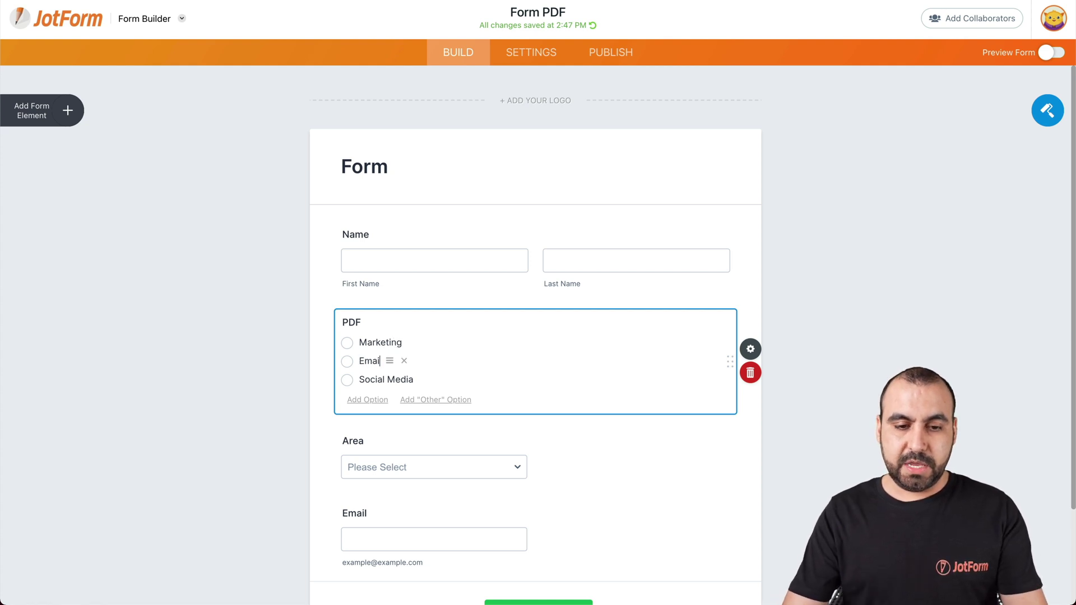
pyautogui.write(' Marketing')
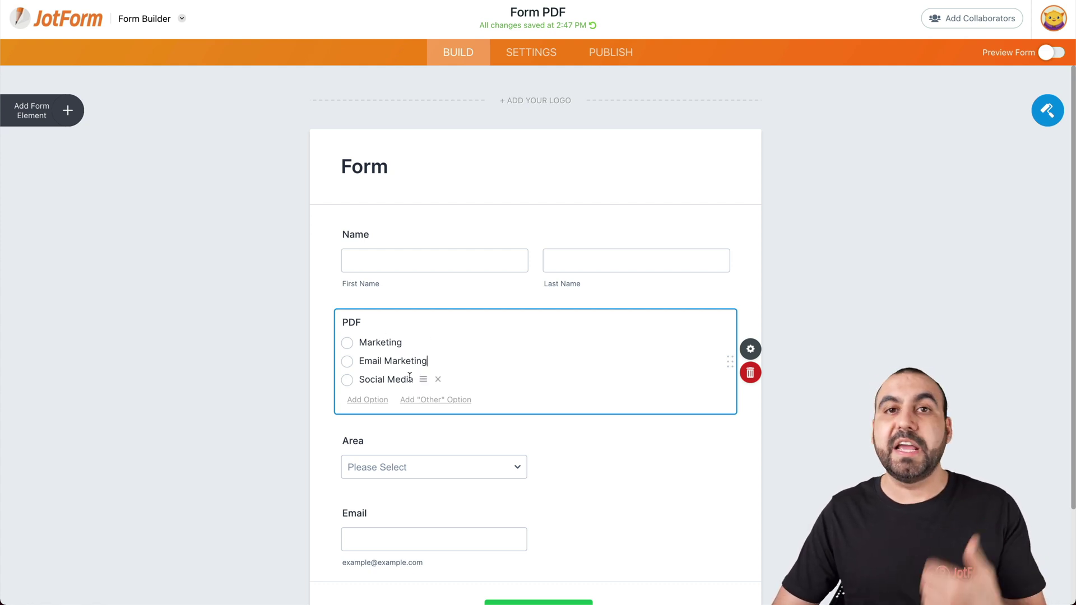
pyautogui.click(512, 54)
# Step: Enable PDF attachment on Autoresponder 1 and tick the Marketing PDF
pyautogui.click(125, 163)
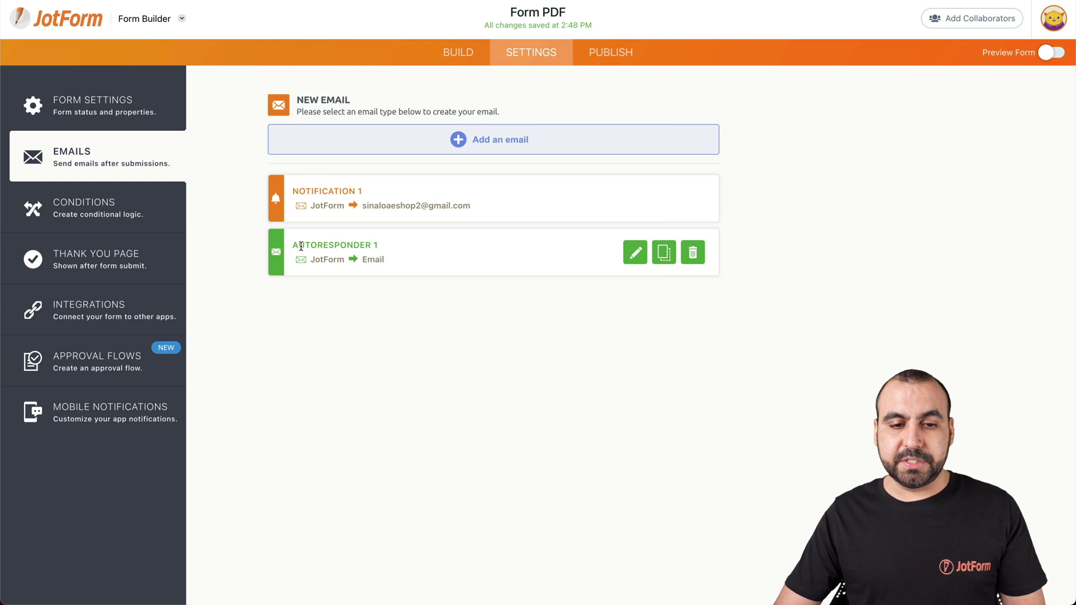
pyautogui.click(636, 256)
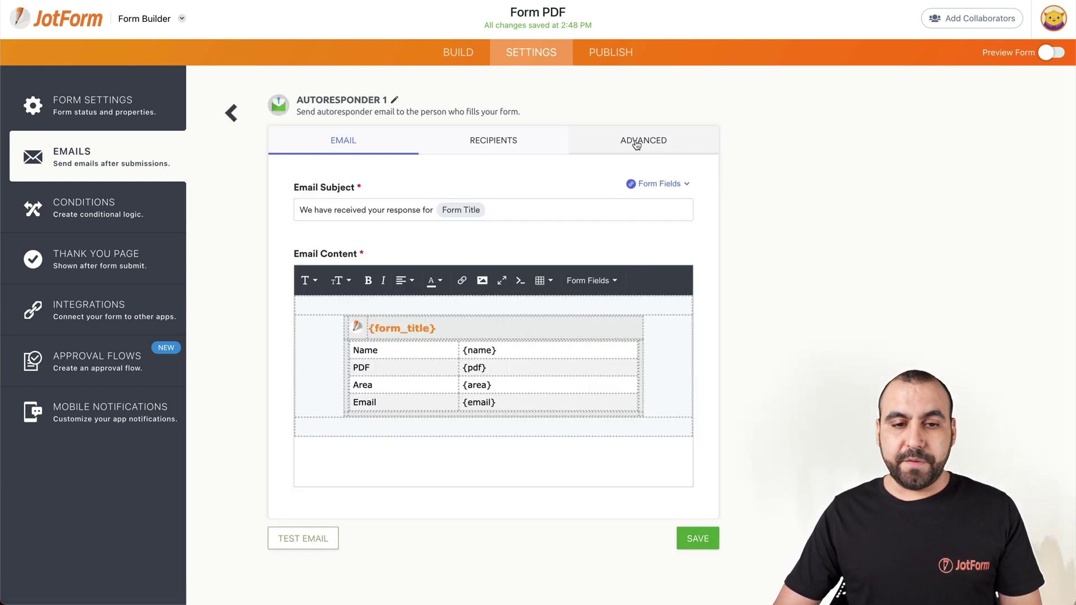
pyautogui.click(637, 145)
pyautogui.scroll(-1, 559, 310)
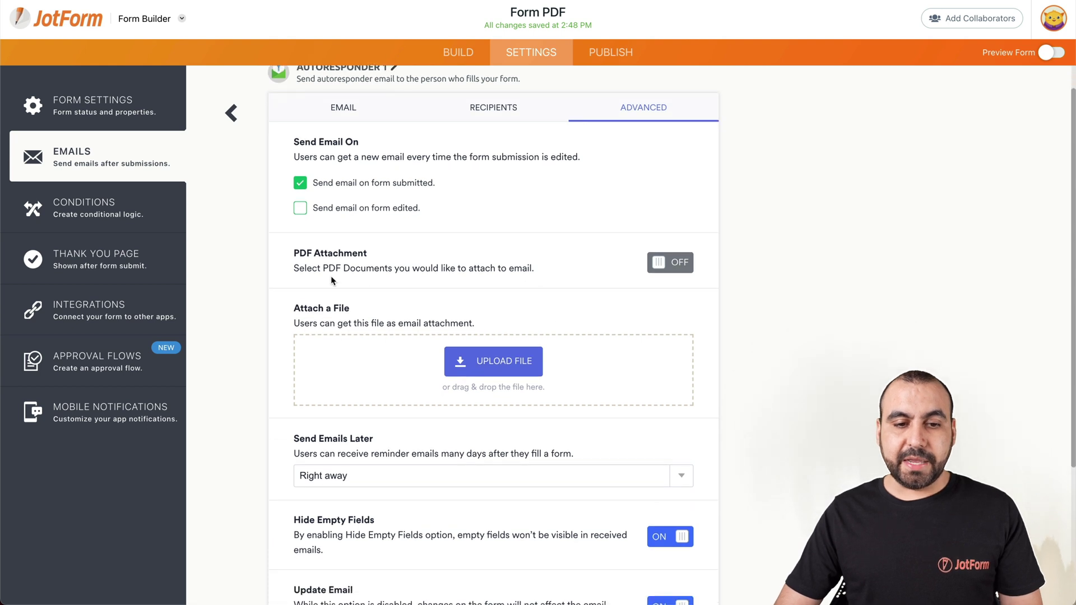
pyautogui.click(680, 271)
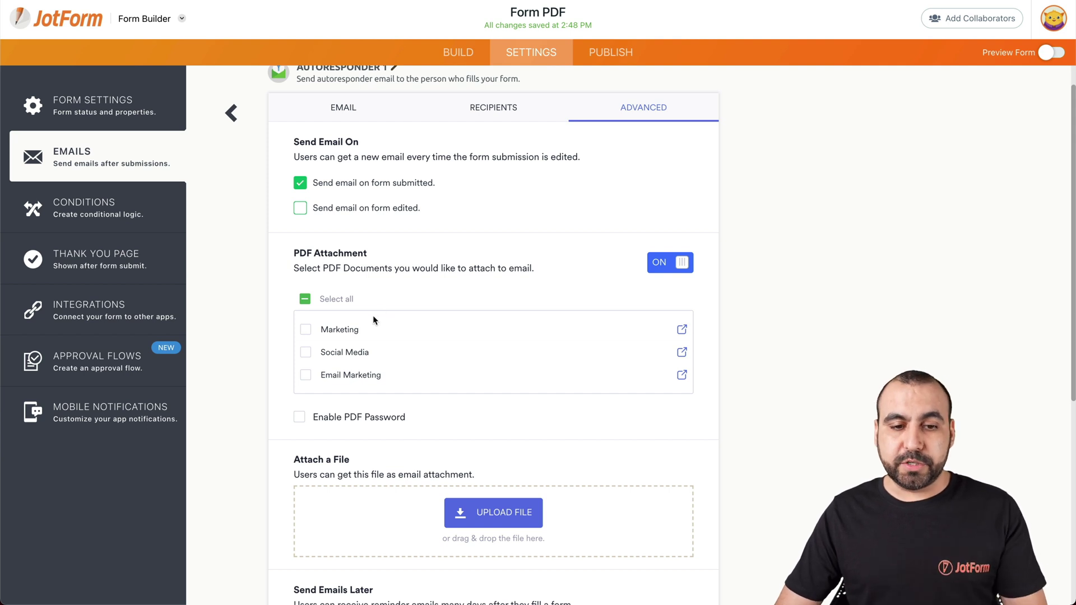
pyautogui.click(306, 332)
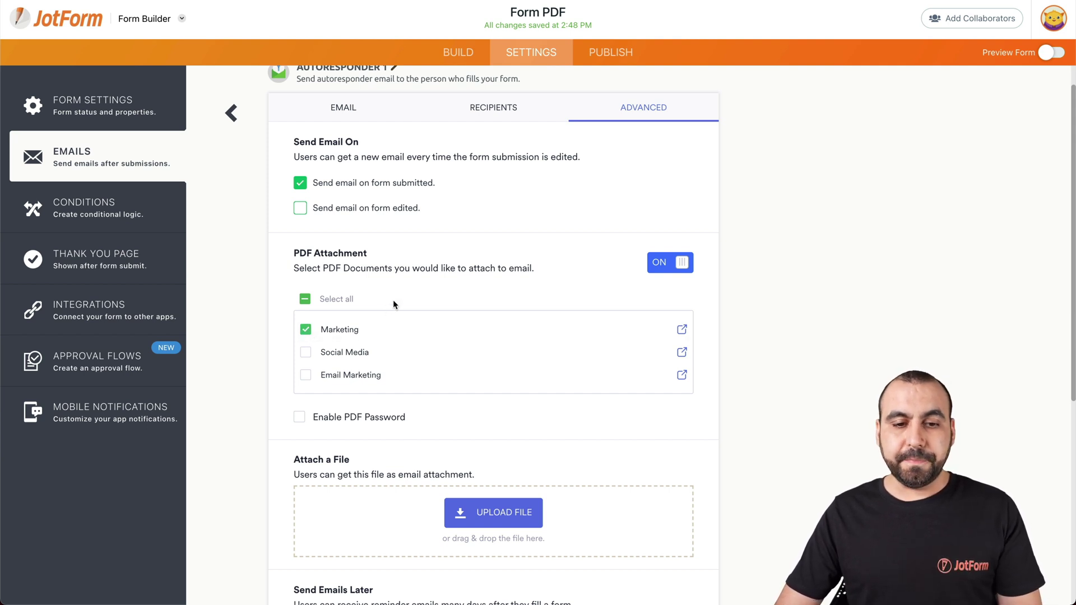
# Step: Rename the autoresponder to Marketing and save it
pyautogui.scroll(2, 392, 300)
pyautogui.click(349, 102)
pyautogui.tripleClick(359, 115)
pyautogui.write('Marketing')
pyautogui.scroll(-5, 583, 299)
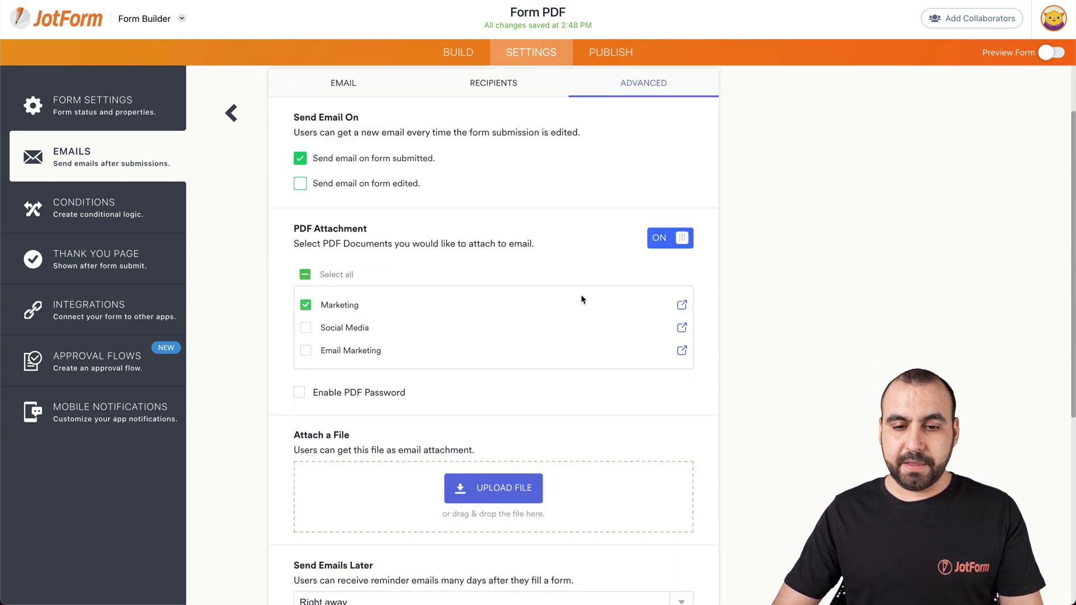
pyautogui.scroll(-2, 685, 566)
pyautogui.click(687, 564)
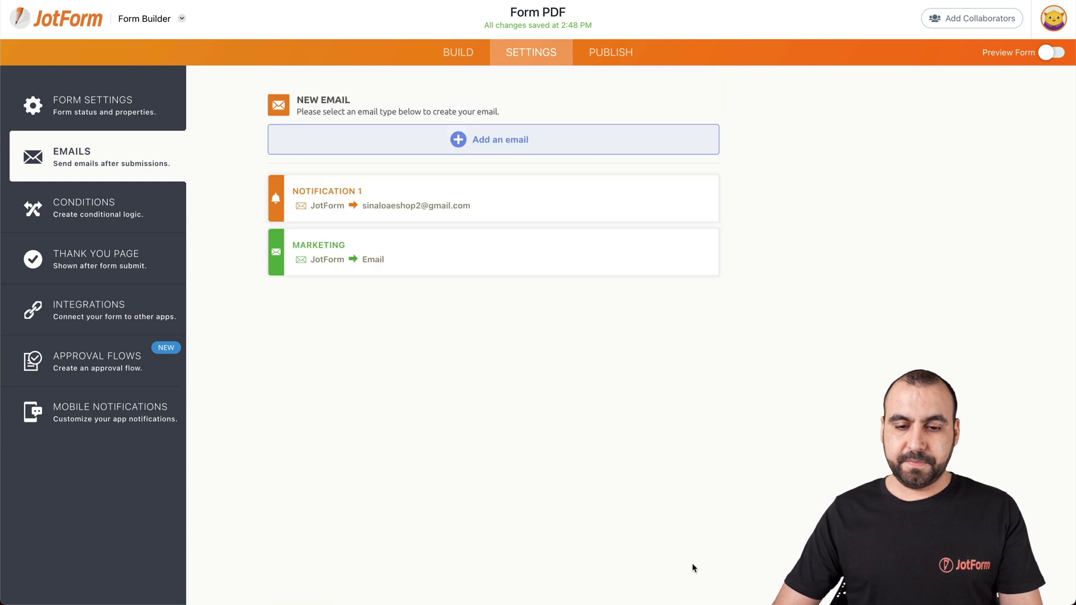
# Step: Add a new autoresponder email named Social Media
pyautogui.click(476, 148)
pyautogui.click(486, 187)
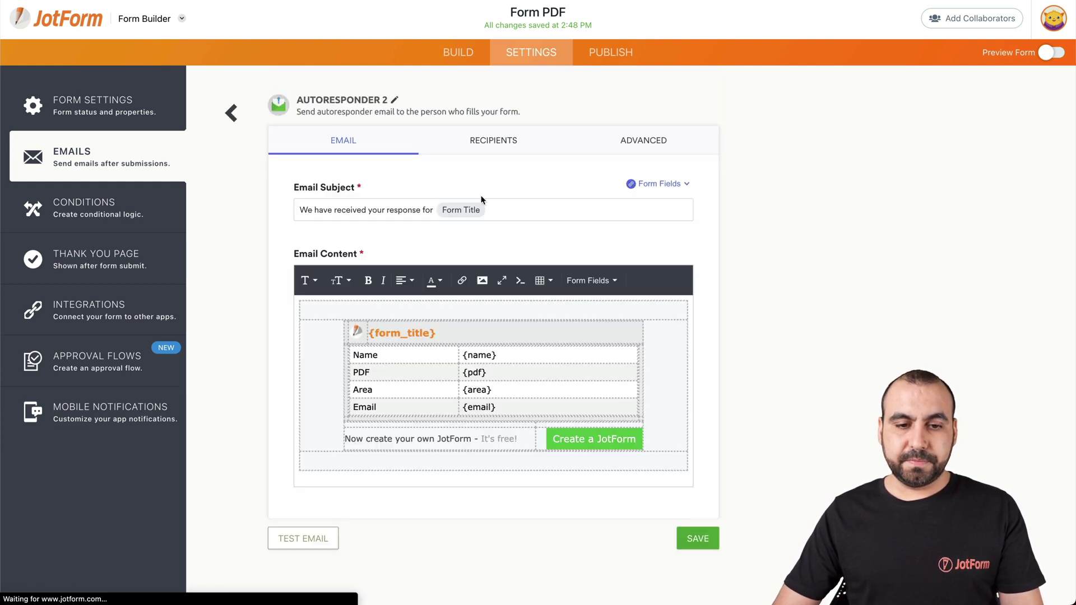
pyautogui.click(395, 99)
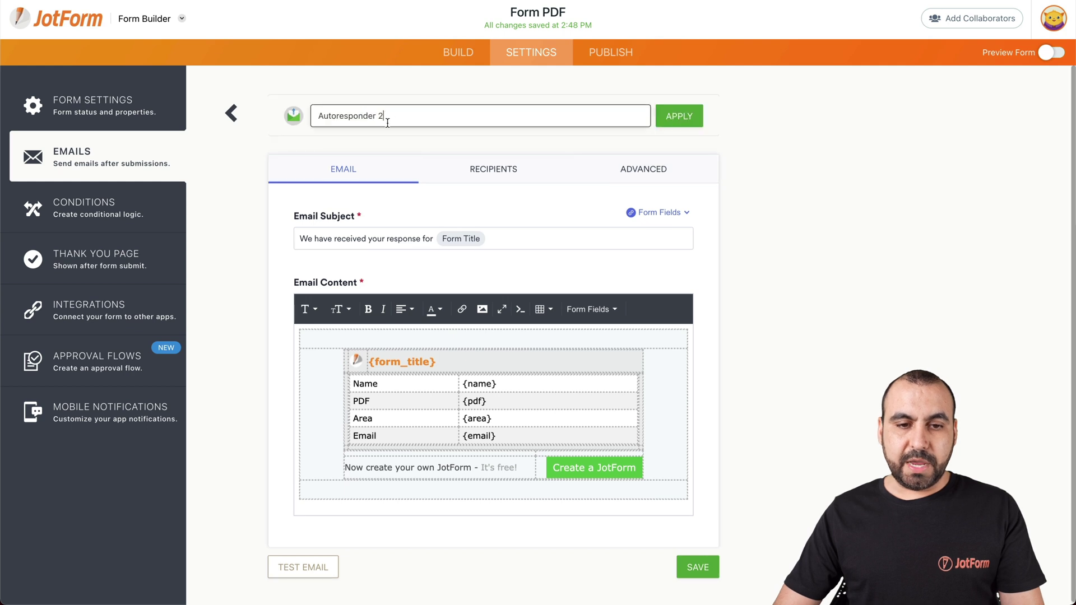
pyautogui.moveTo(387, 122); pyautogui.dragTo(317, 116)
pyautogui.write('Social Media')
pyautogui.click(668, 116)
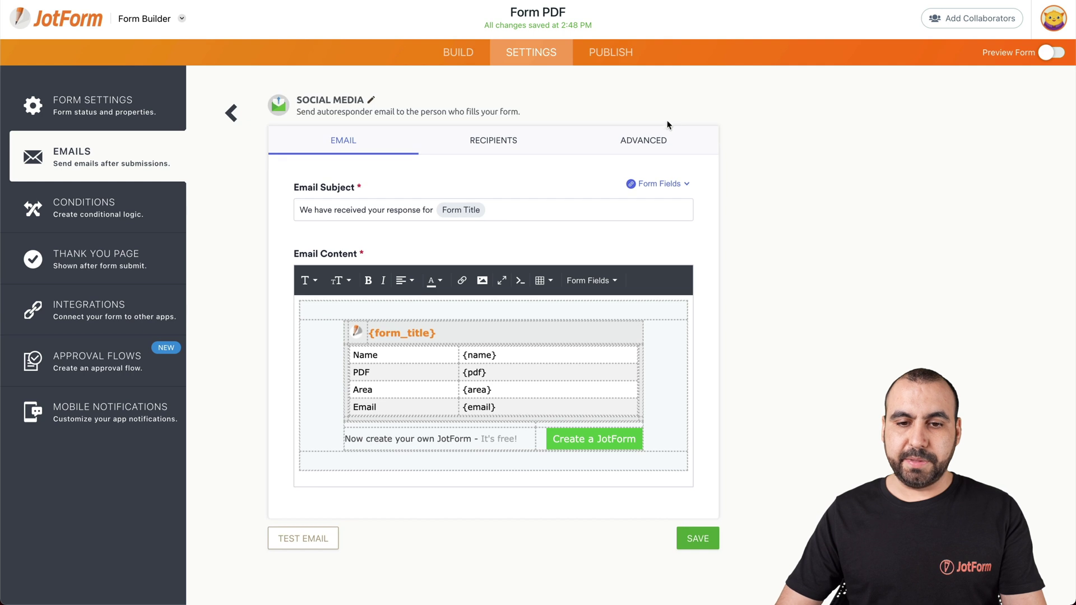
# Step: Enable PDF attachment, tick the Social Media PDF, and save the autoresponder
pyautogui.click(657, 141)
pyautogui.click(671, 294)
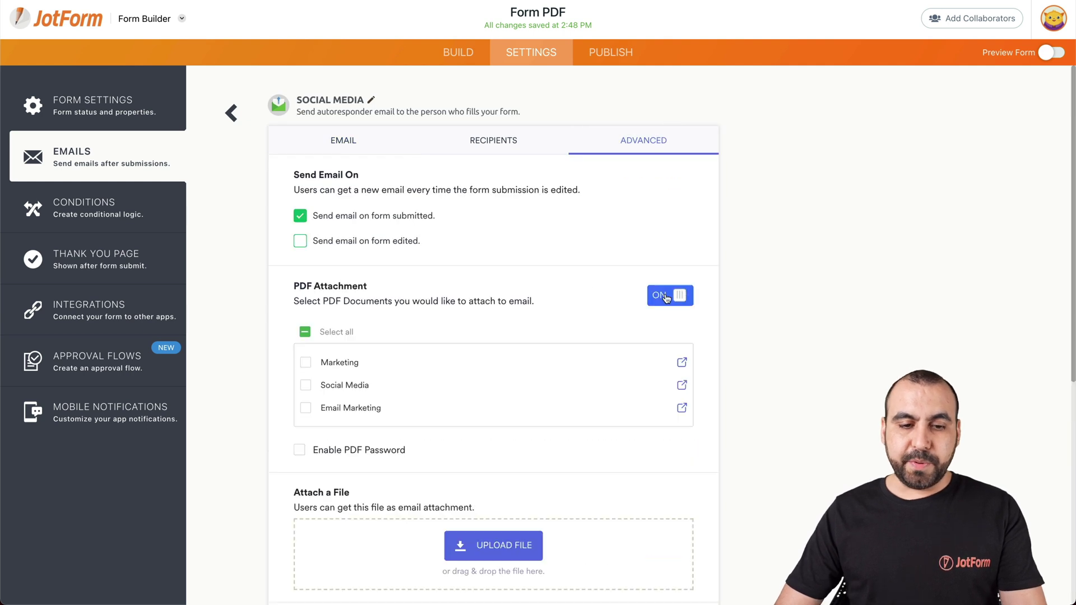
pyautogui.click(305, 386)
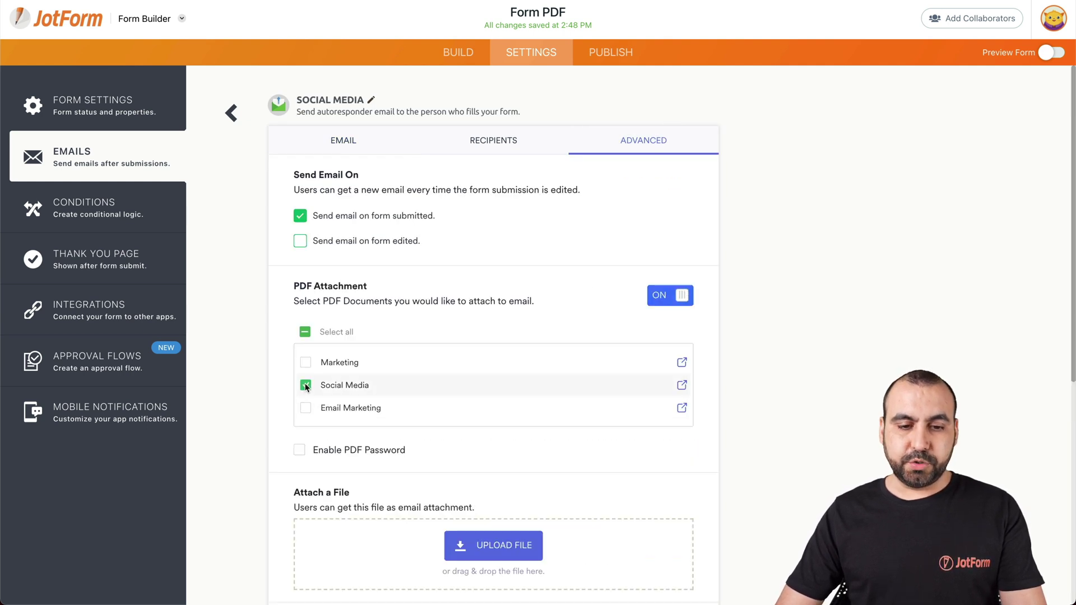
pyautogui.scroll(-4, 536, 420)
pyautogui.scroll(-3, 642, 508)
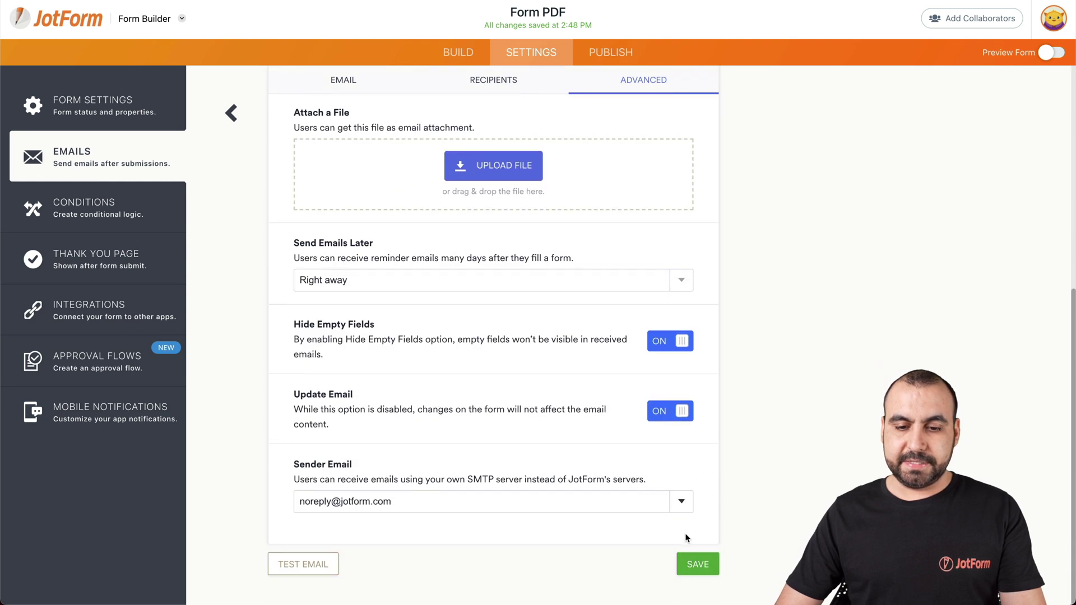
pyautogui.click(693, 563)
pyautogui.click(474, 154)
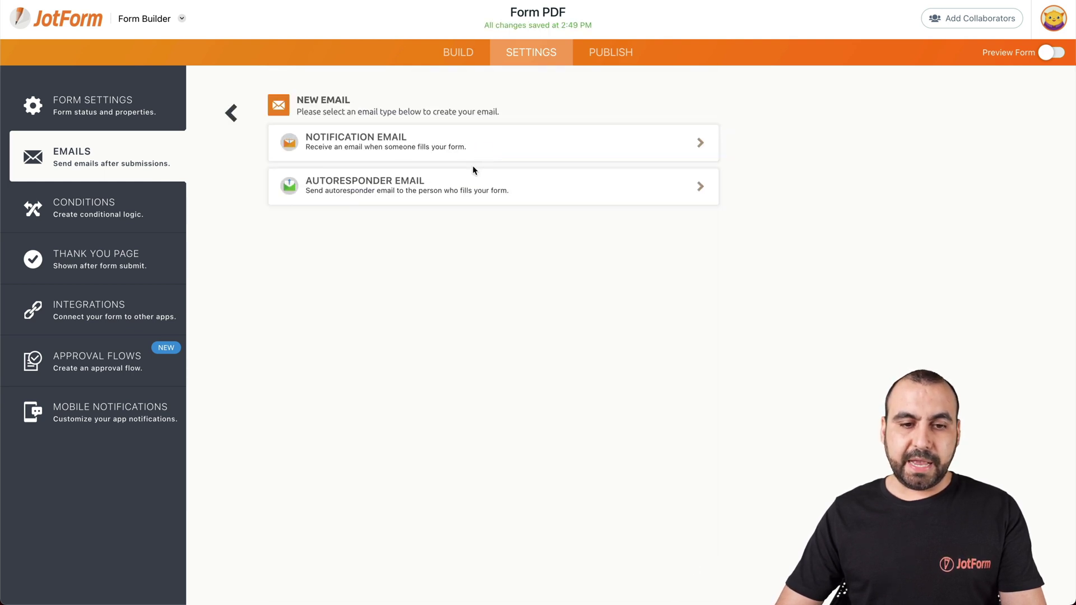
# Step: Create an autoresponder named Email Marketing with PDF attachment enabled, and save it
pyautogui.click(411, 188)
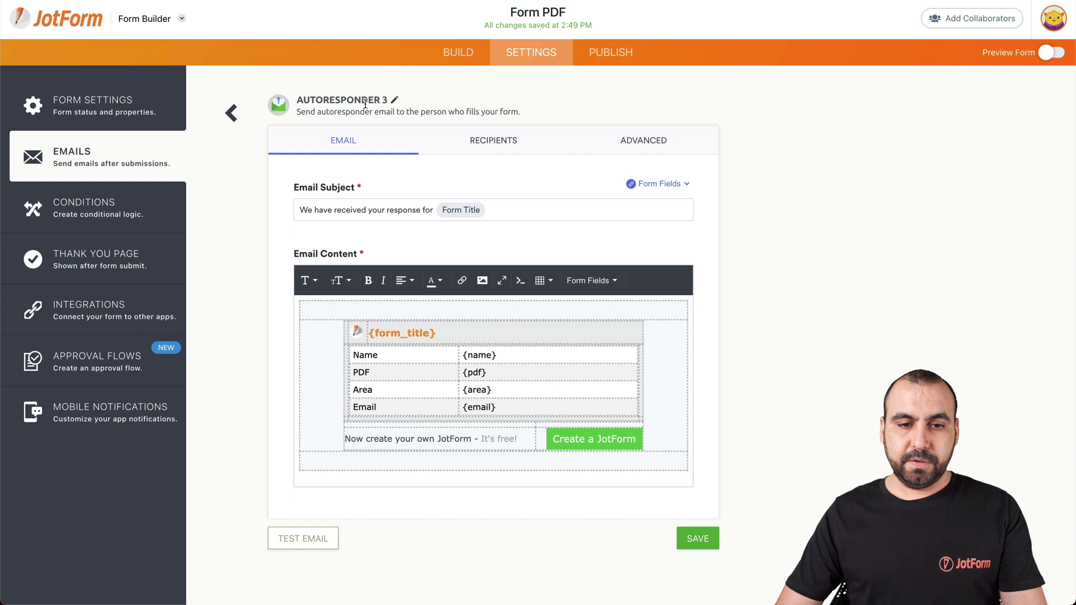
pyautogui.click(365, 104)
pyautogui.tripleClick(375, 111)
pyautogui.write('Ea')
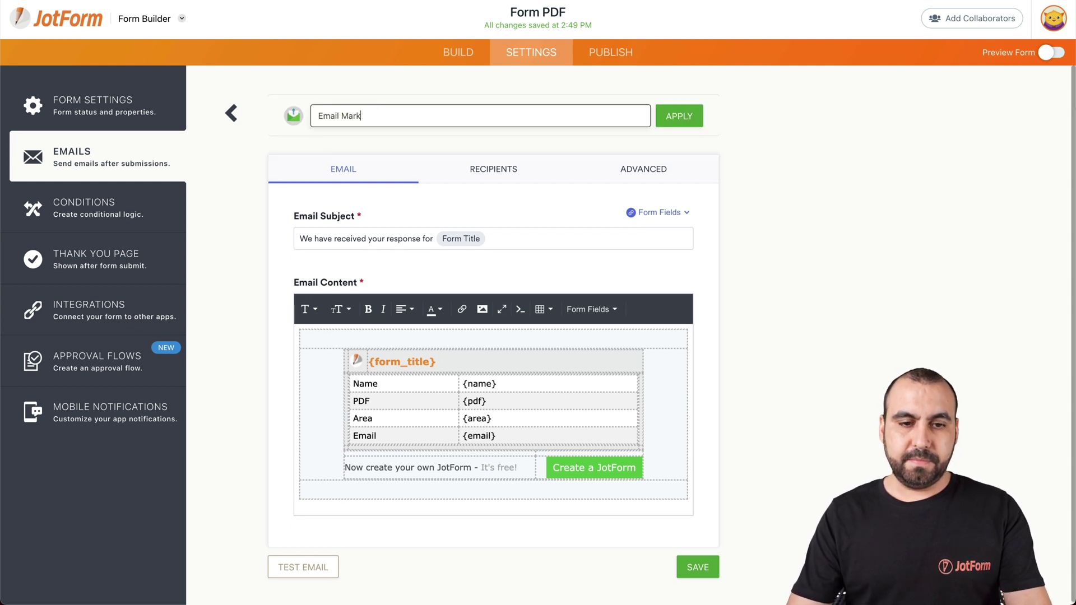
pyautogui.write('ail Marketing')
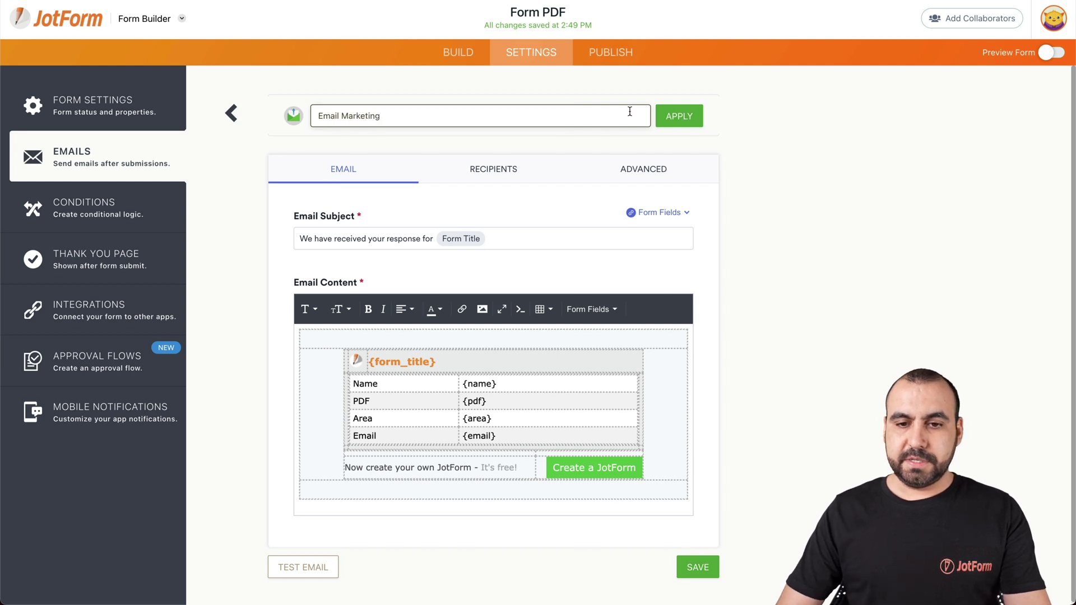
pyautogui.click(673, 118)
pyautogui.click(645, 142)
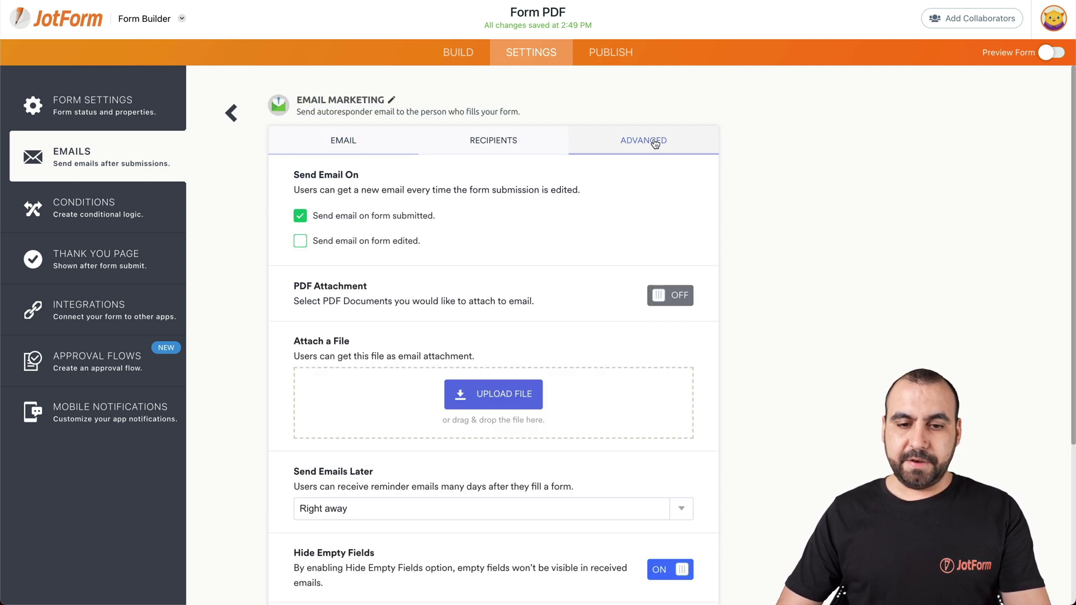
pyautogui.click(667, 294)
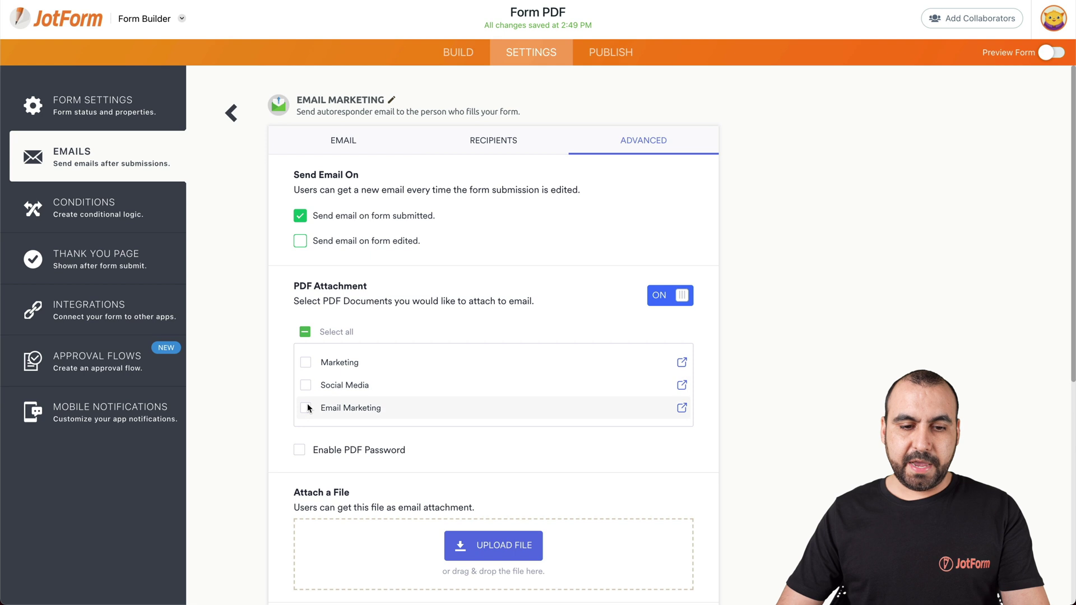
pyautogui.scroll(-7, 565, 445)
pyautogui.click(693, 563)
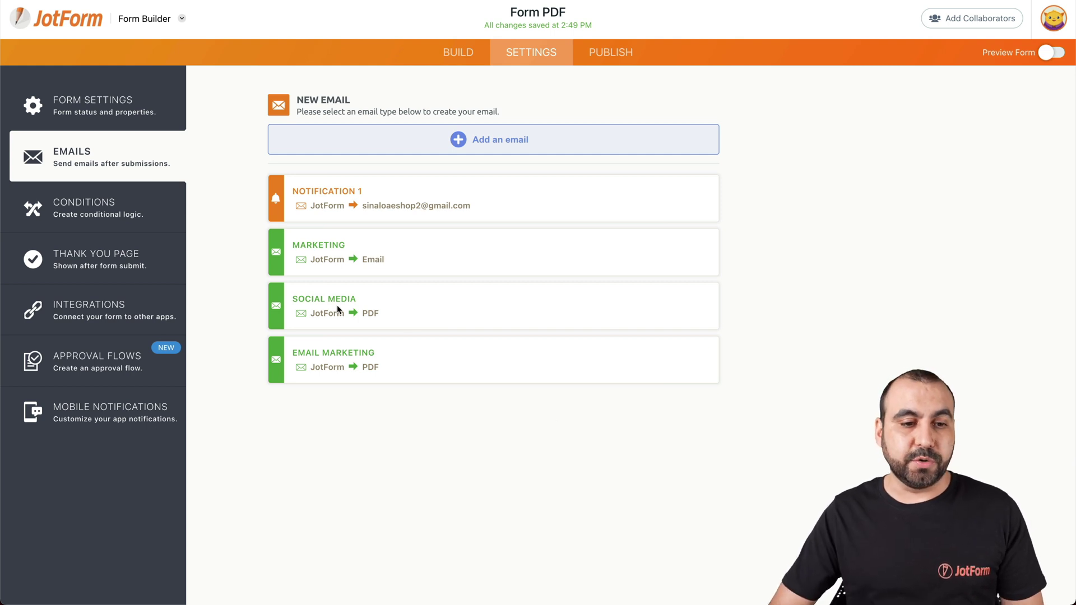
# Step: Add a Change E-mail Recipient condition: if PDF is equal to Marketing, send the Marketing email
pyautogui.click(114, 216)
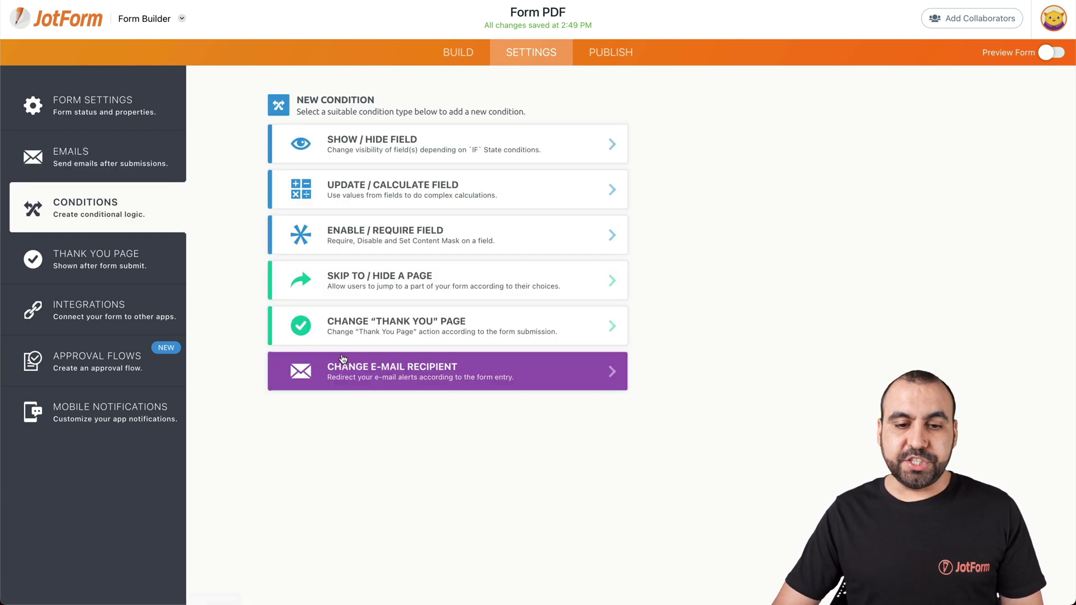
pyautogui.click(419, 378)
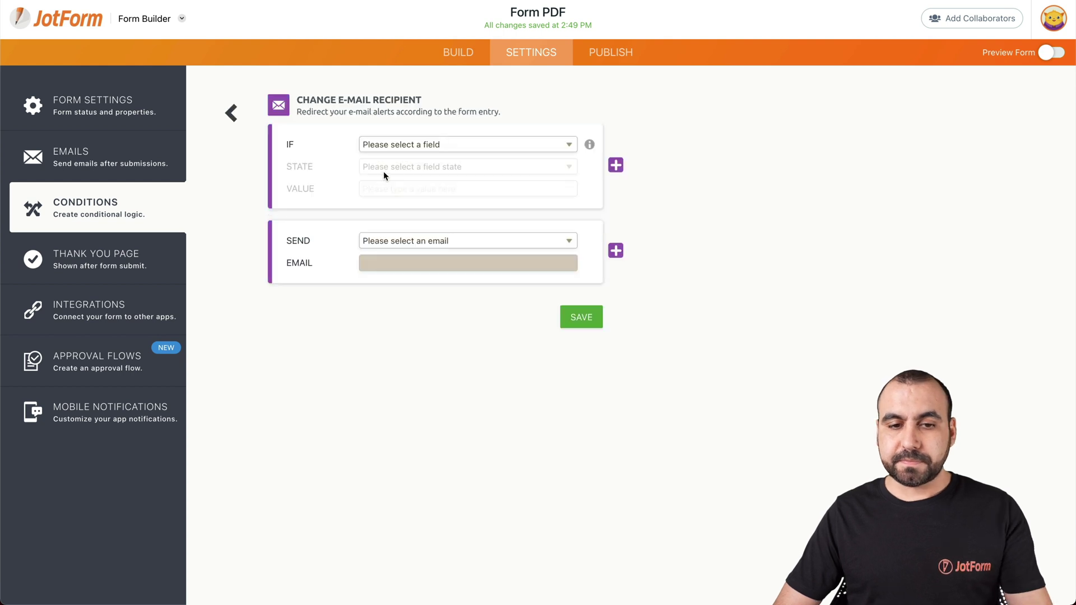
pyautogui.click(437, 149)
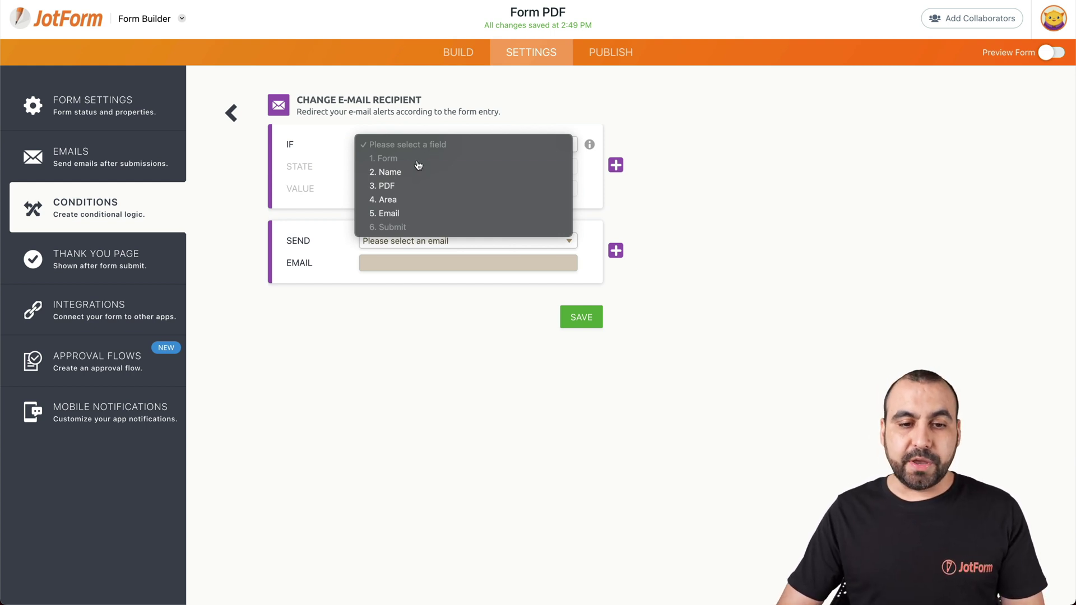
pyautogui.click(393, 186)
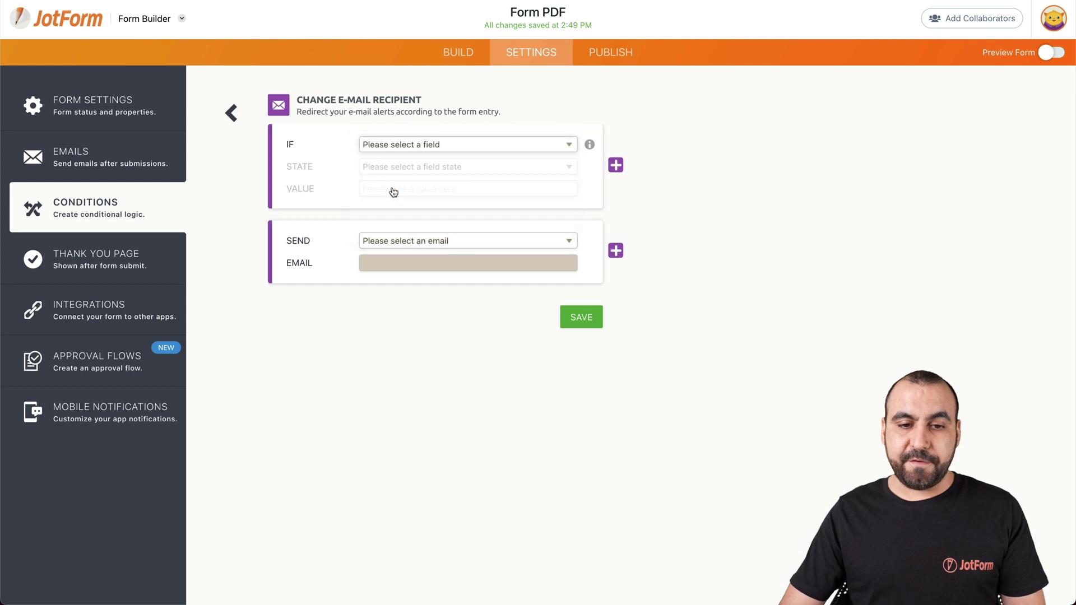
pyautogui.click(413, 169)
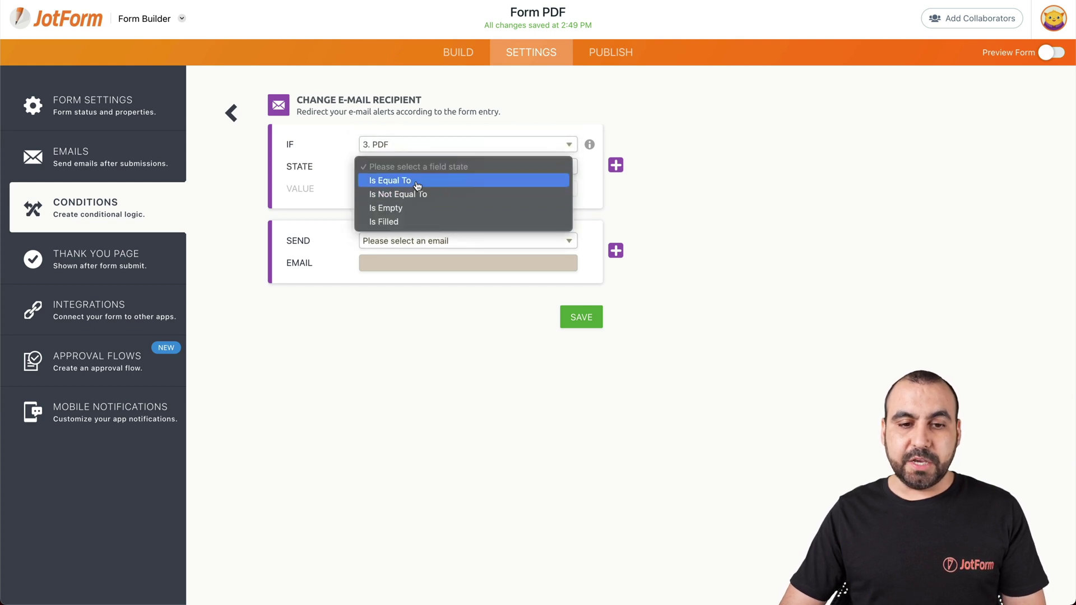
pyautogui.click(417, 181)
pyautogui.click(433, 190)
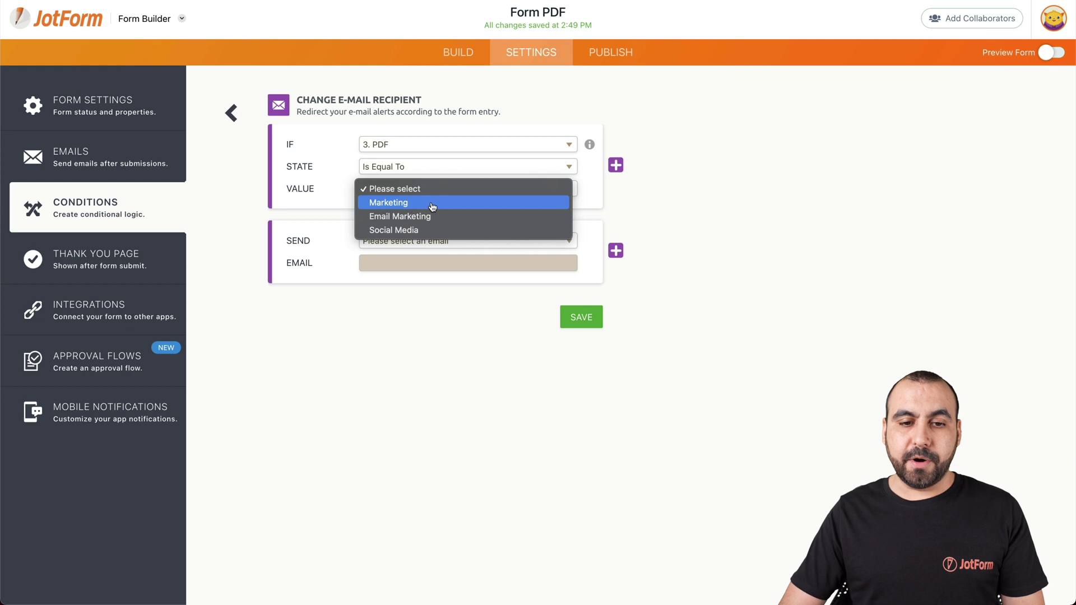
pyautogui.click(433, 203)
pyautogui.click(446, 242)
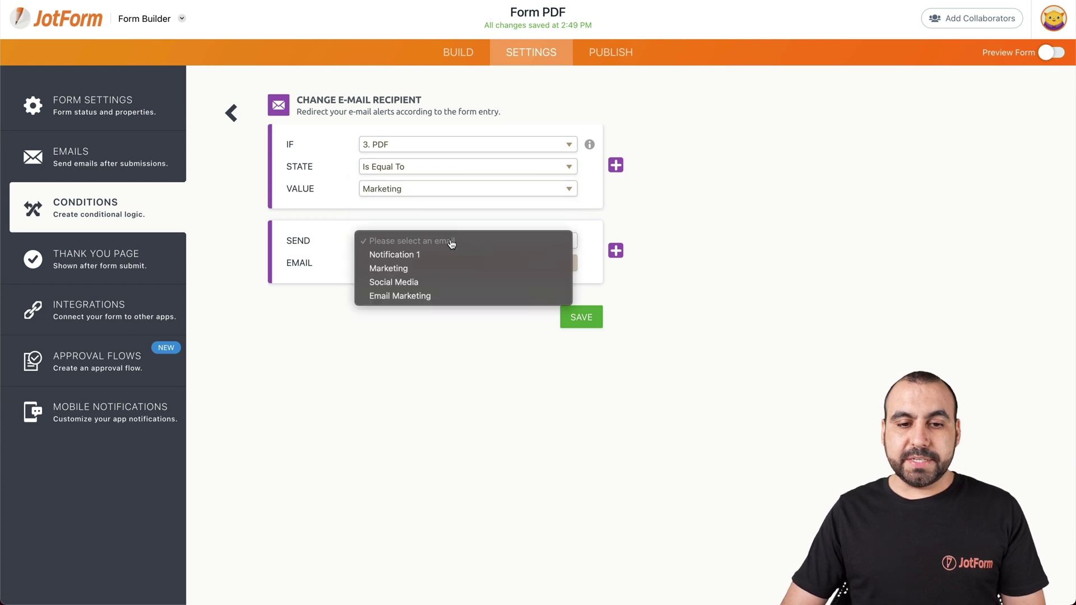
pyautogui.click(422, 269)
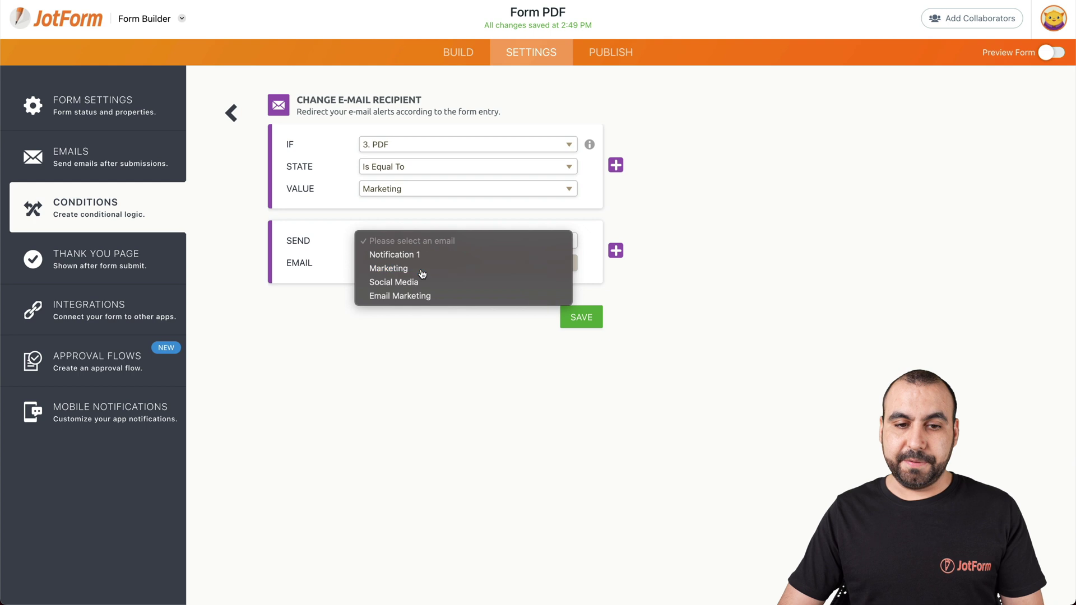
pyautogui.click(575, 311)
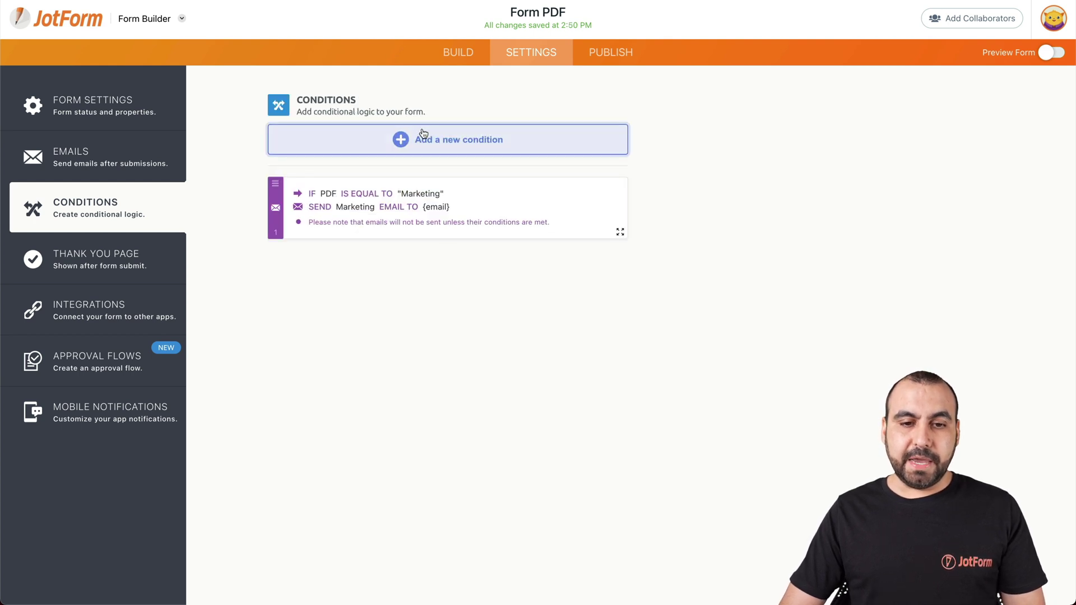
# Step: Add a condition: if PDF is equal to Email Marketing, send the Email Marketing email
pyautogui.click(446, 140)
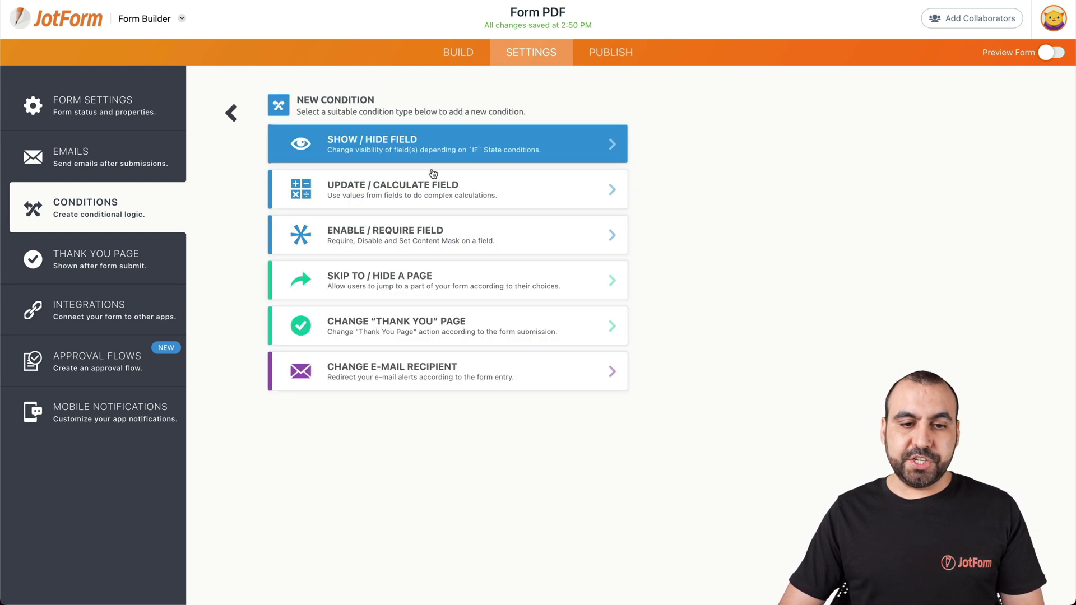
pyautogui.click(455, 376)
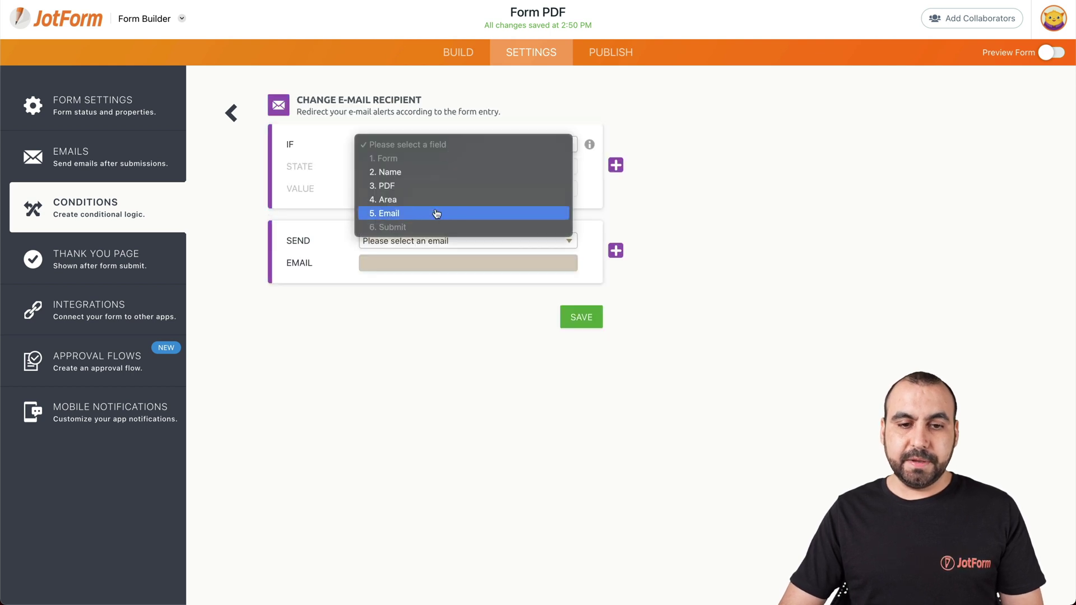
pyautogui.click(422, 190)
pyautogui.click(435, 166)
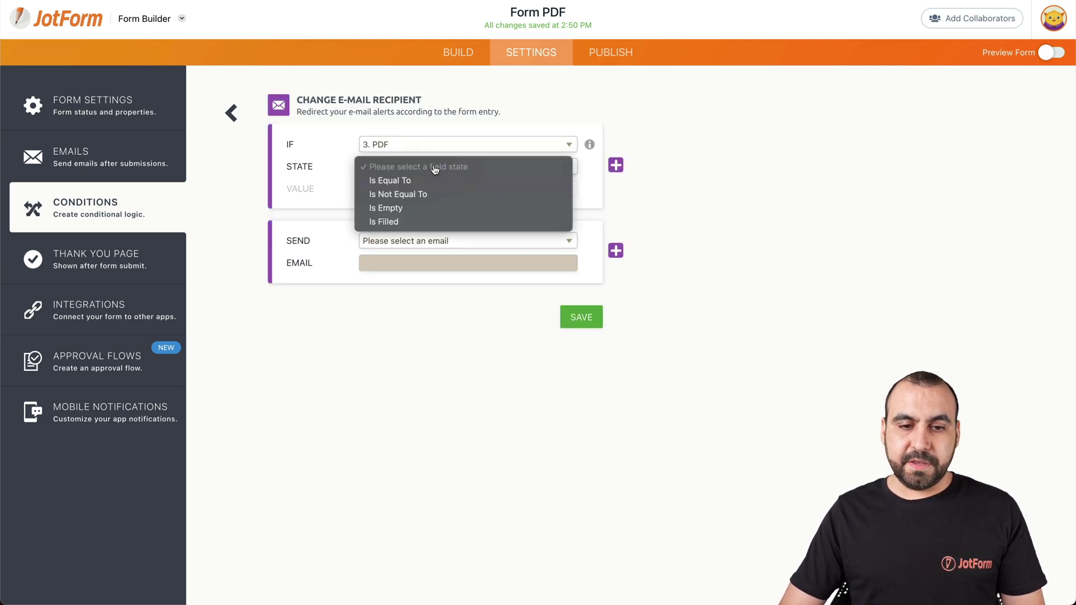
pyautogui.click(437, 178)
pyautogui.click(443, 189)
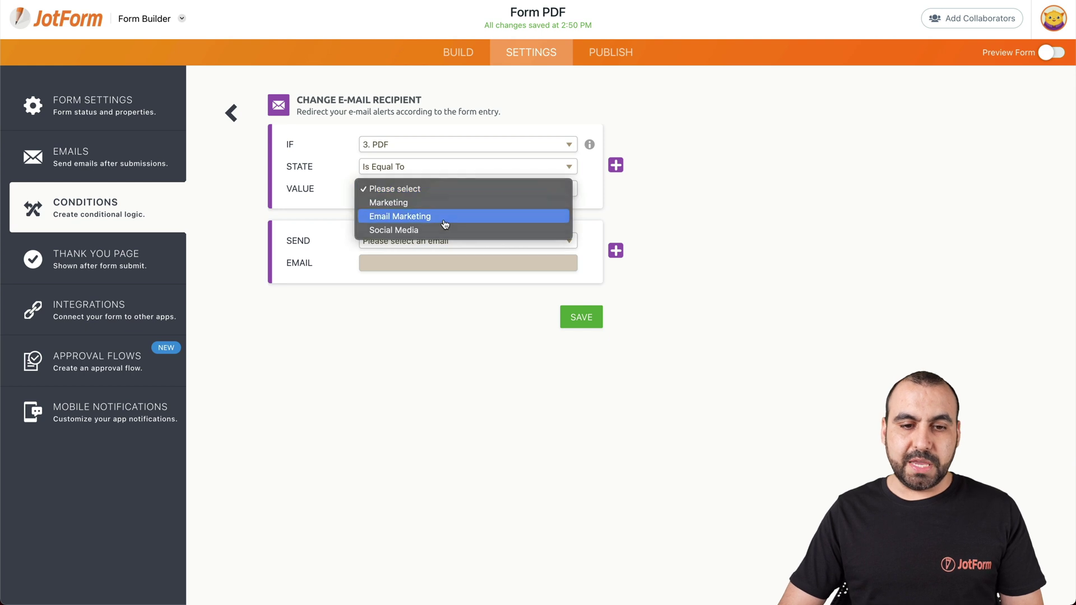
pyautogui.click(444, 217)
pyautogui.click(451, 242)
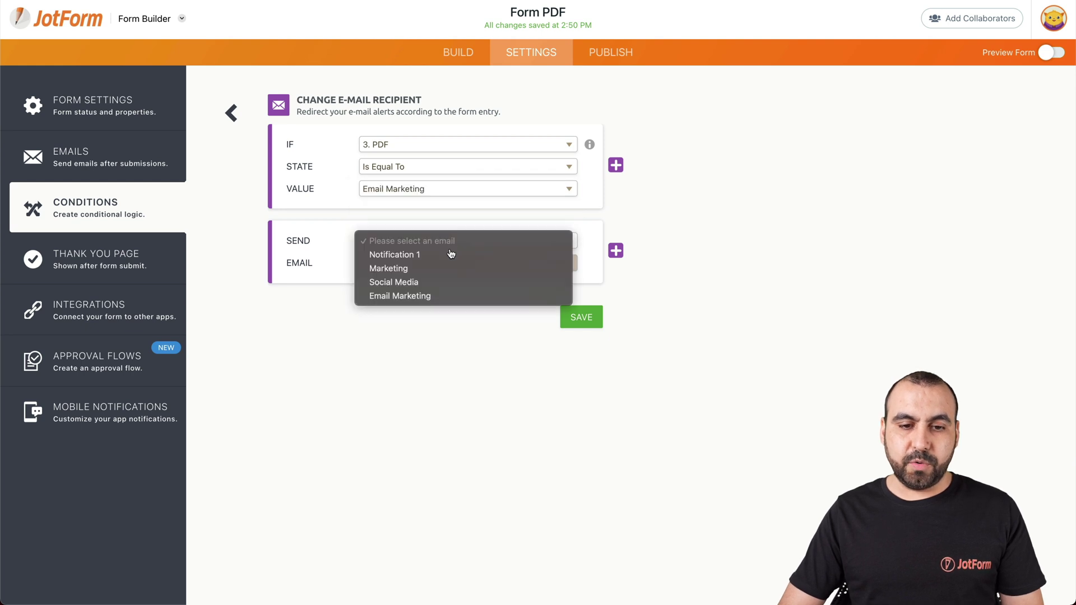
pyautogui.click(454, 296)
pyautogui.click(577, 317)
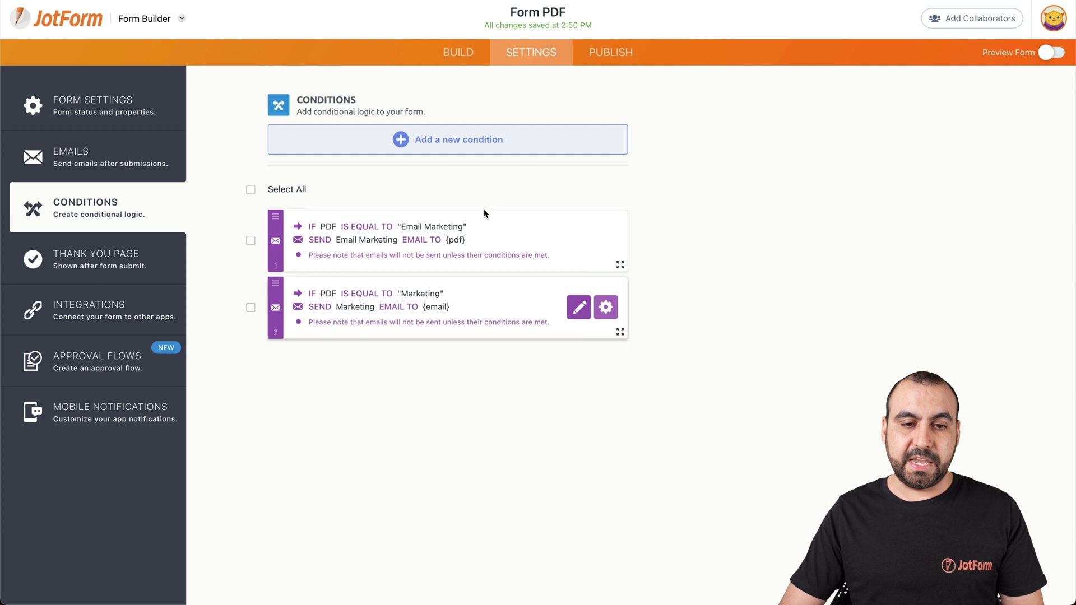
# Step: Add a condition: if PDF is equal to Social Media, send the Social Media email
pyautogui.click(448, 141)
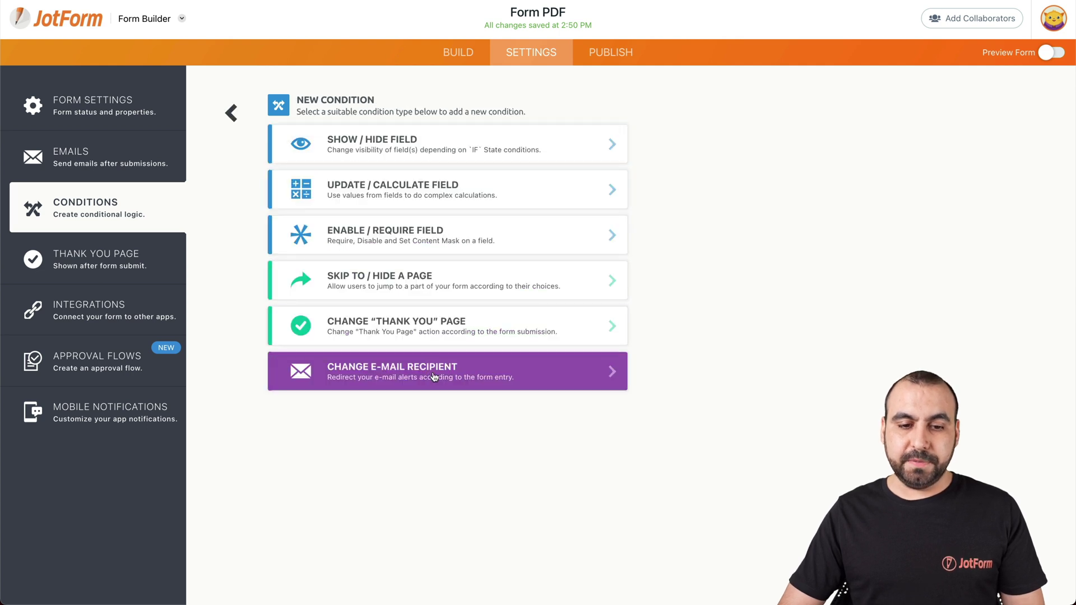
pyautogui.click(423, 377)
pyautogui.click(429, 145)
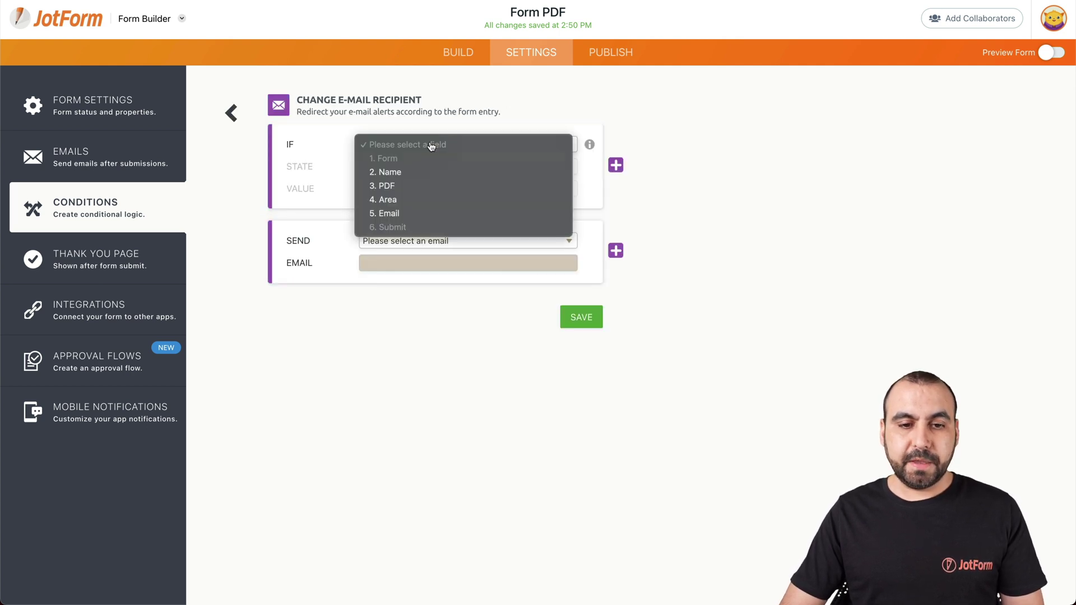
pyautogui.click(436, 187)
pyautogui.click(435, 172)
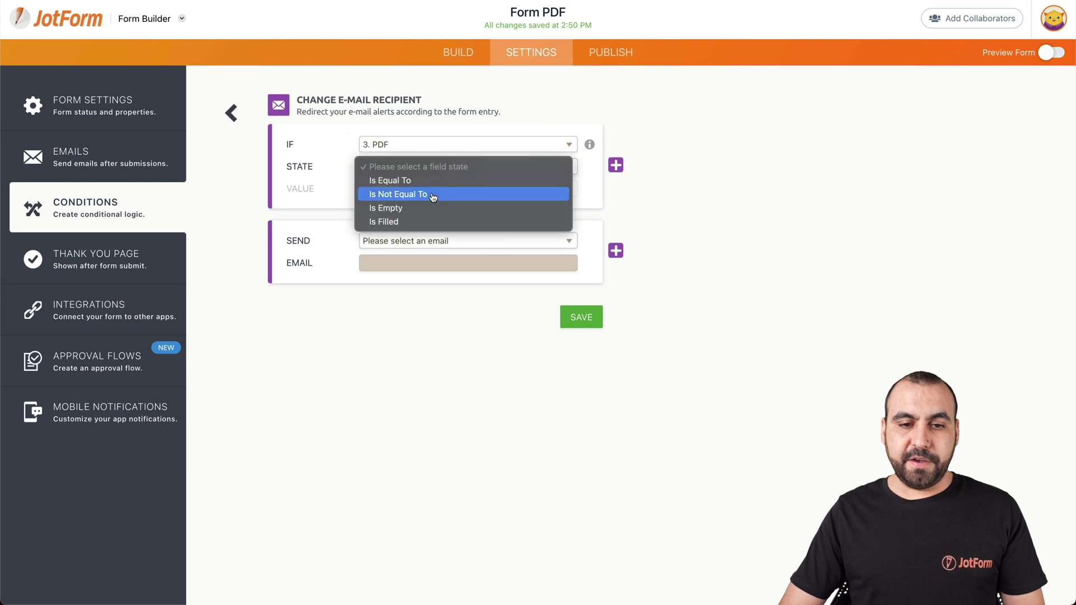
pyautogui.click(431, 178)
pyautogui.click(435, 191)
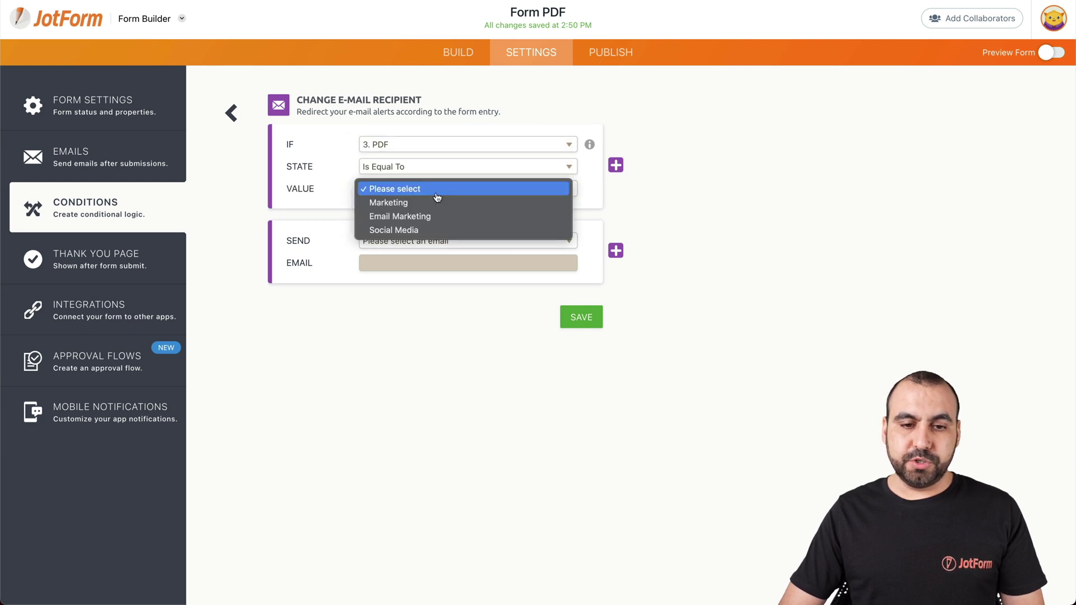
pyautogui.click(445, 230)
pyautogui.click(463, 242)
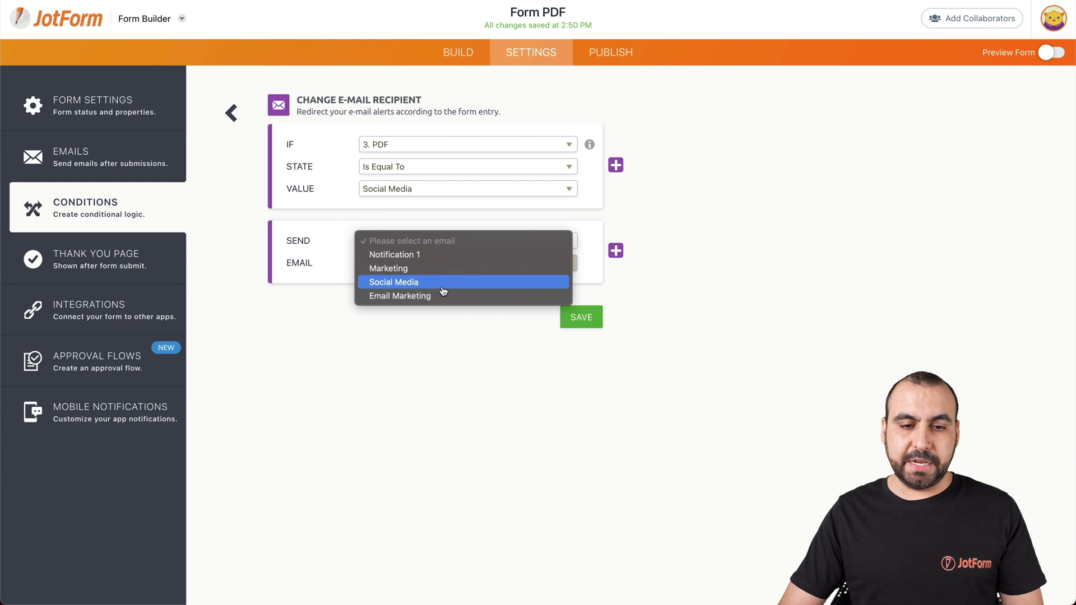
pyautogui.click(439, 287)
pyautogui.click(595, 315)
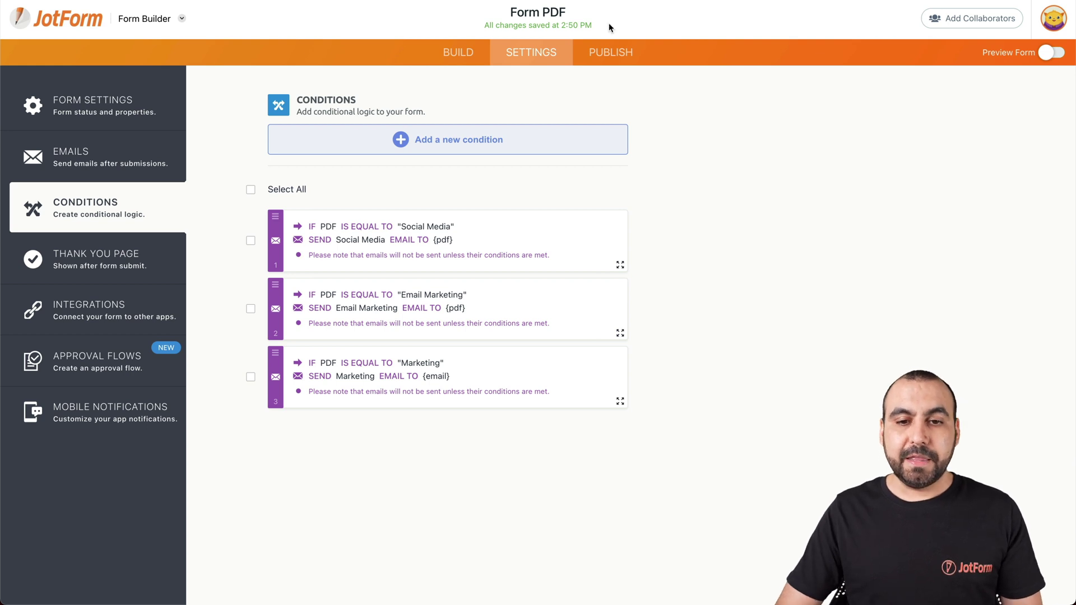
# Step: Open the published form in a new tab and enter the tester's first and last name
pyautogui.click(613, 54)
pyautogui.click(567, 207)
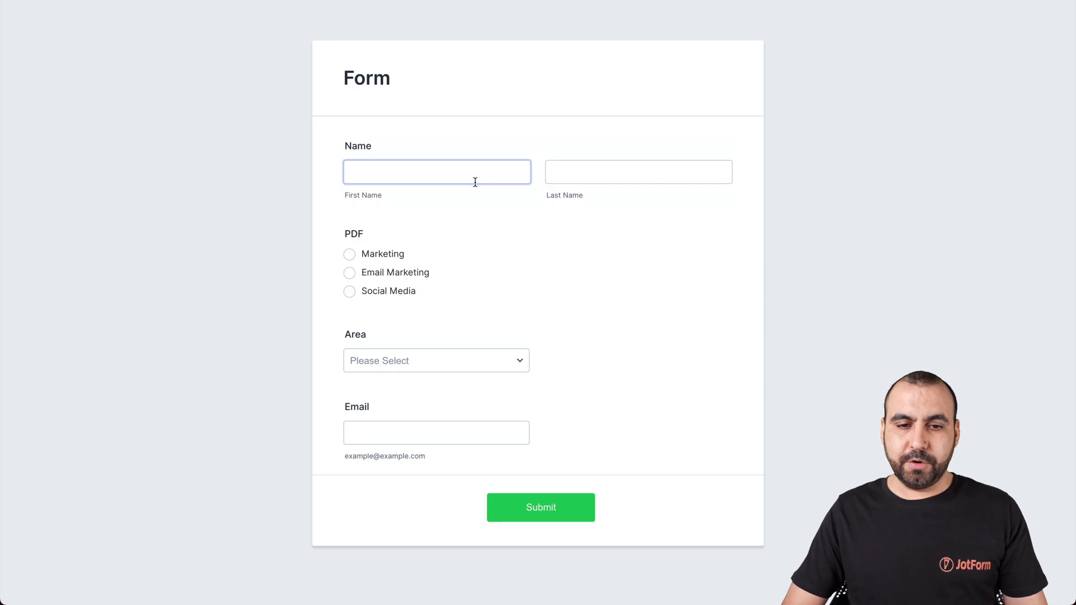
pyautogui.click(473, 179)
pyautogui.press('Tab')
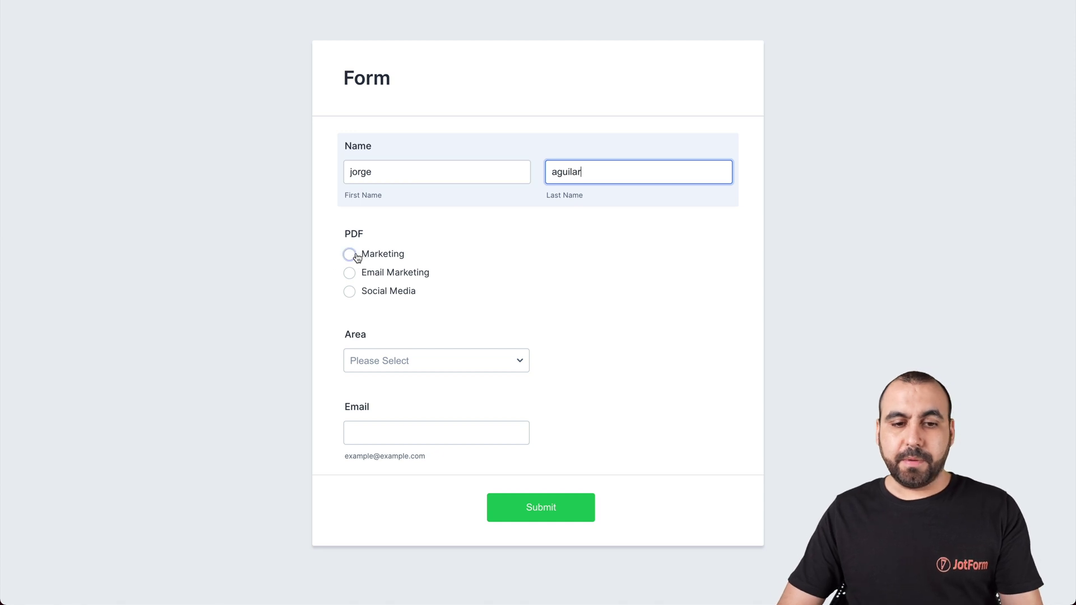
# Step: Choose Marketing as the PDF and Sales as the Area, enter the tester's e-mail, and submit
pyautogui.click(354, 255)
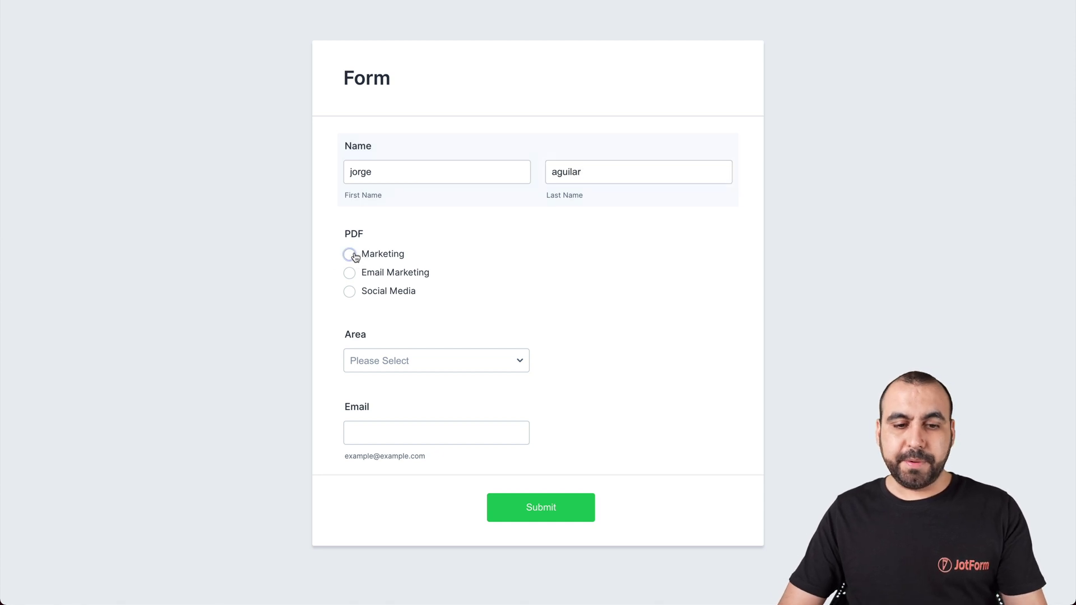
pyautogui.click(401, 356)
pyautogui.click(412, 376)
pyautogui.click(411, 425)
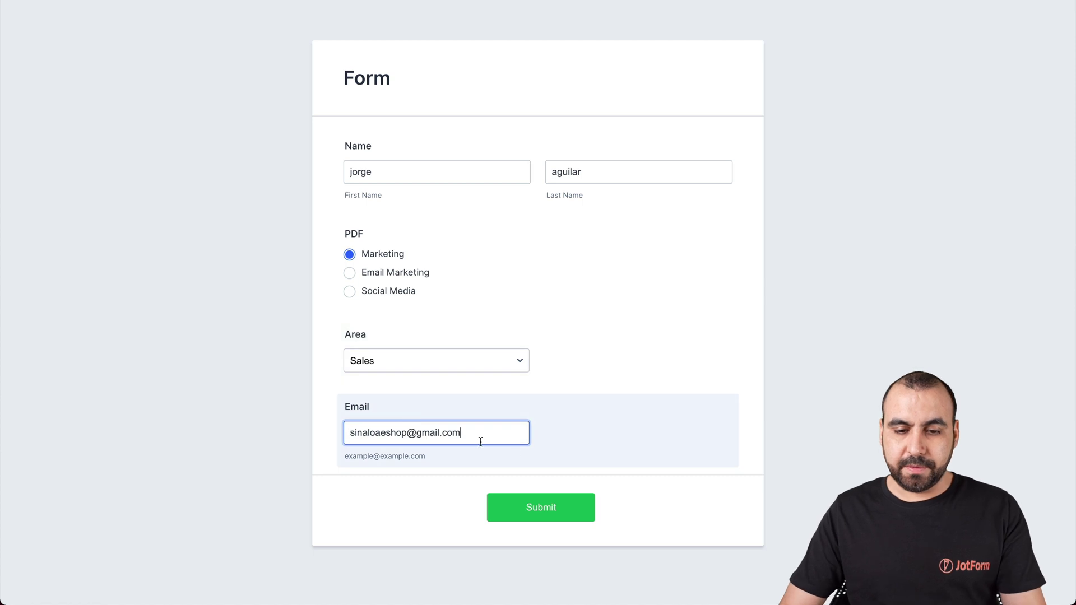
pyautogui.click(546, 507)
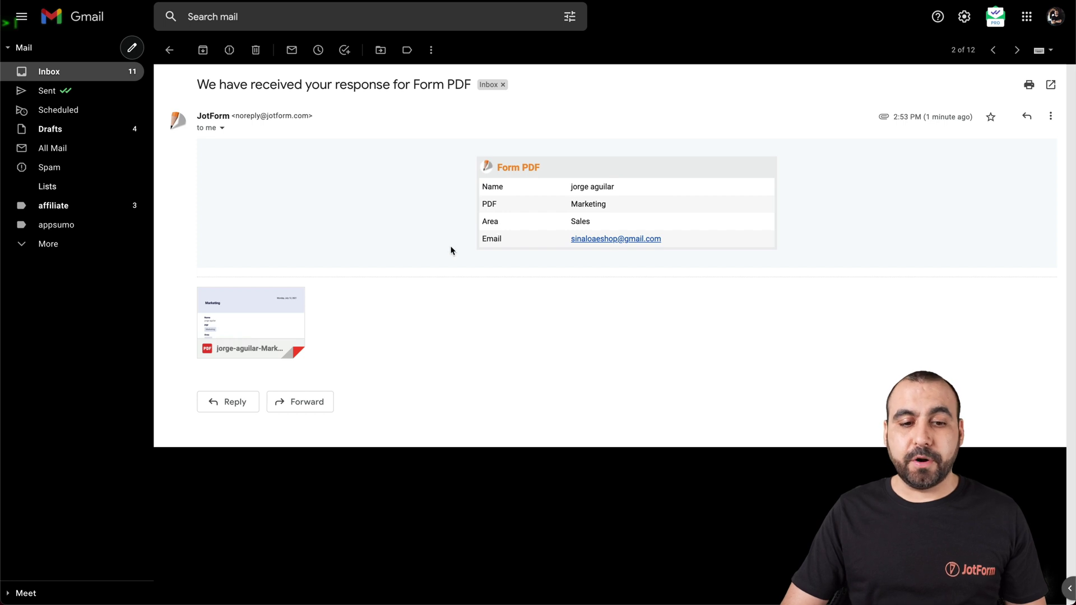
# Step: Open the Marketing PDF attachment in the JotForm response email
pyautogui.moveTo(238, 324)
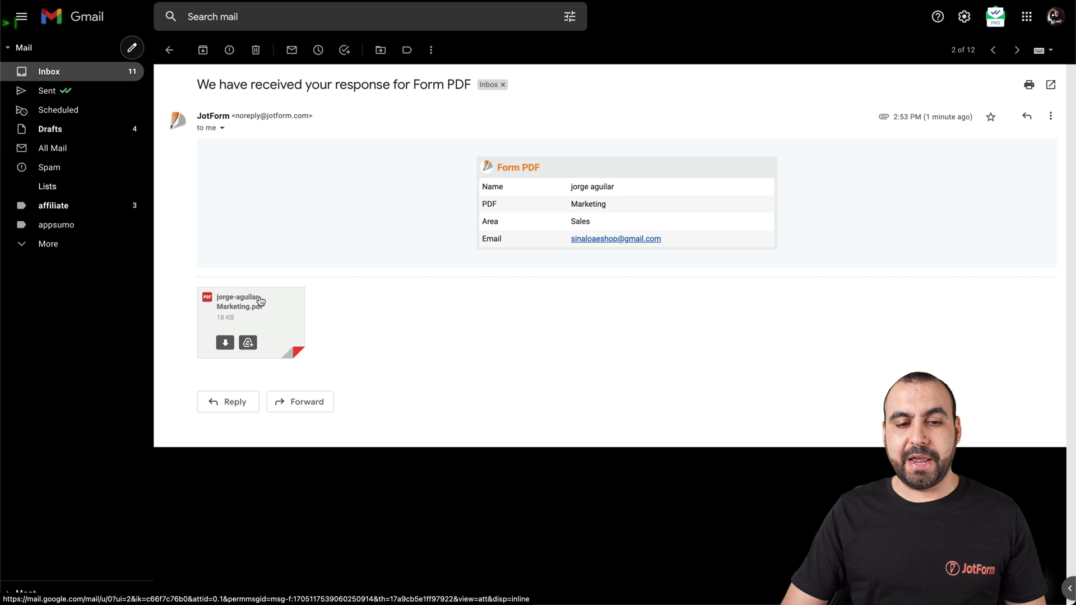
pyautogui.click(251, 316)
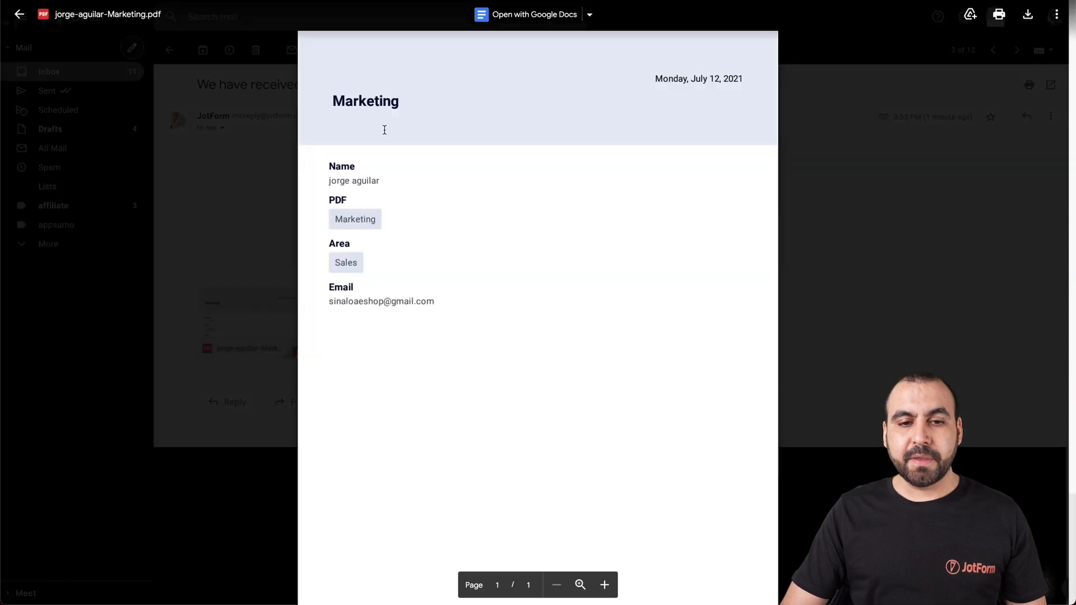